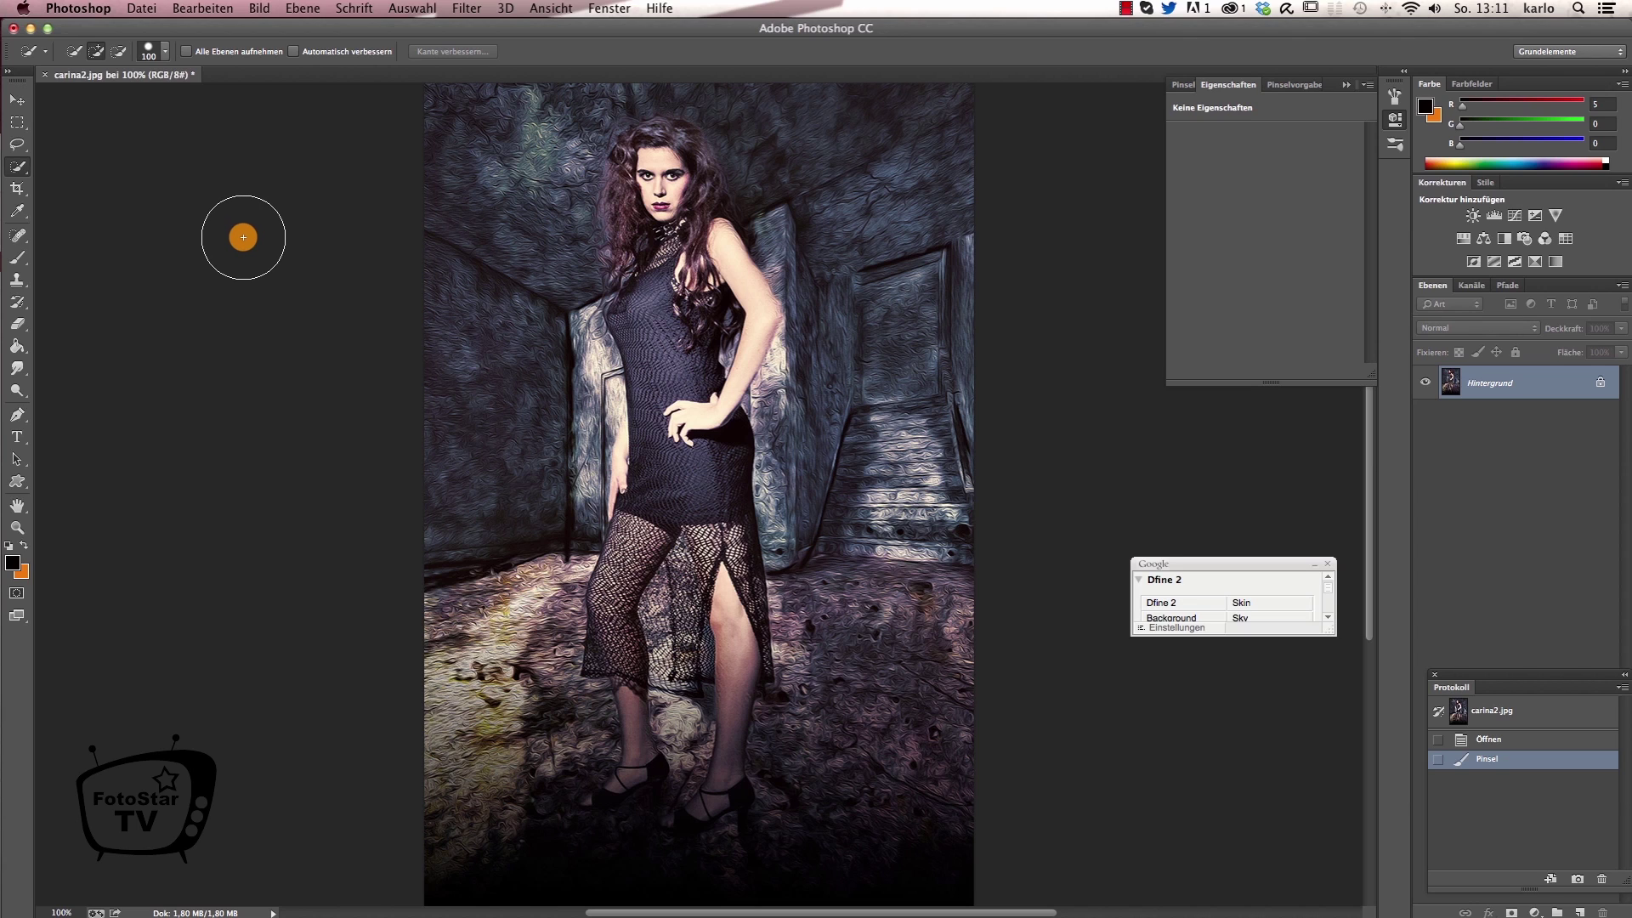
- Open the File menu with the stylised carina2.jpg photo as the active document
{"action": "left_click", "coordinate": [141, 10]}
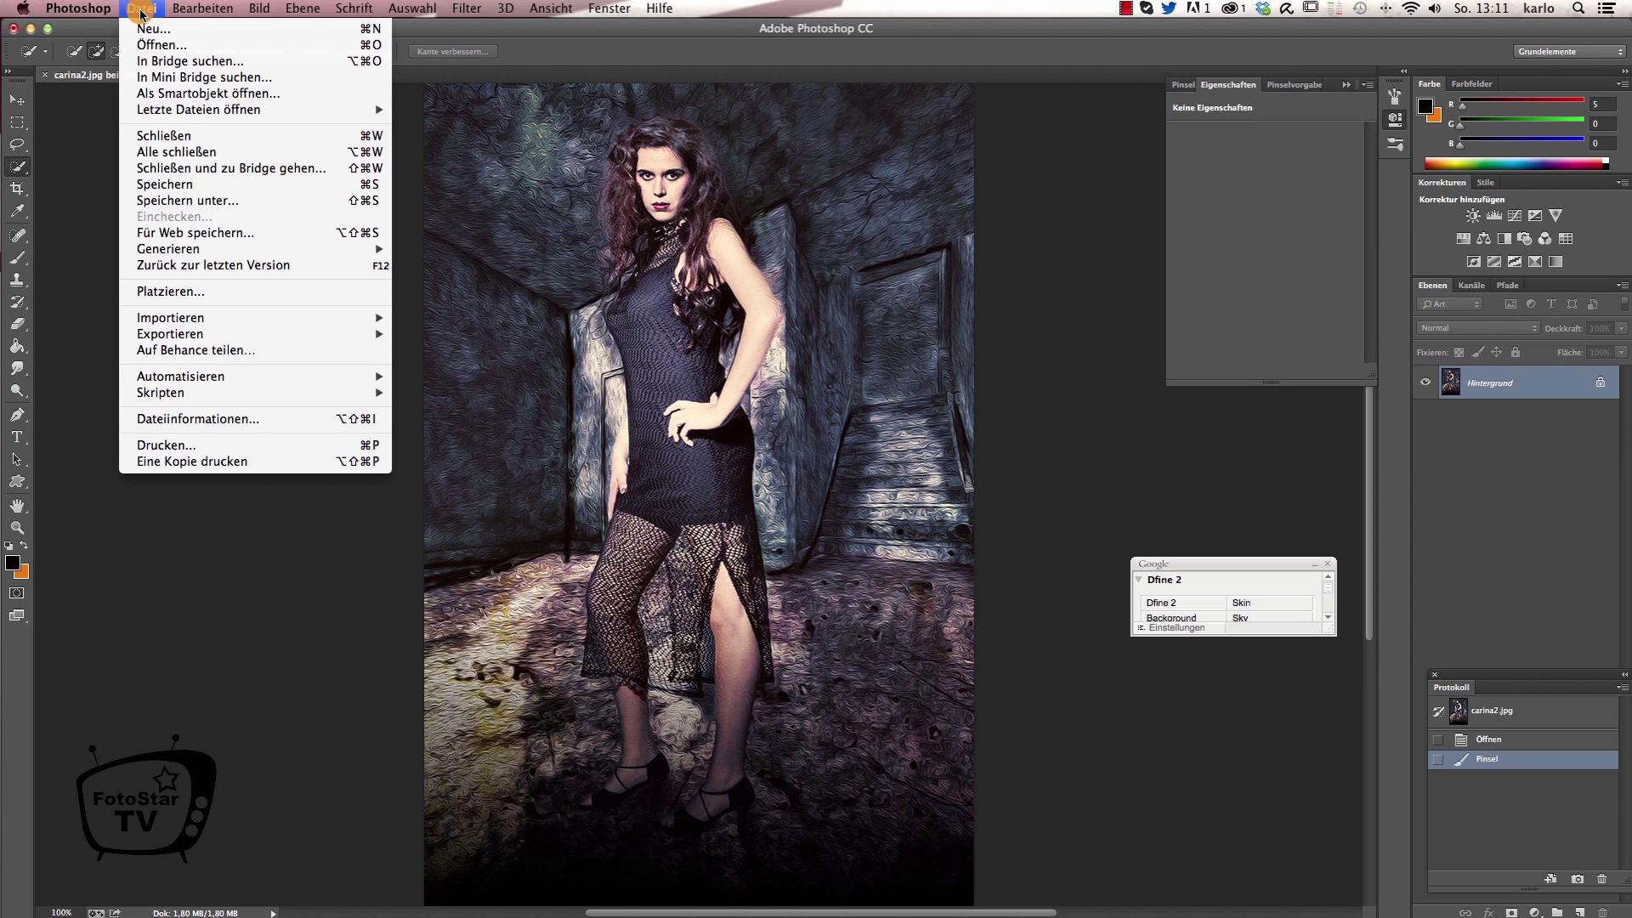
- Create a new 400 × 400 px transparent document, Unbenannt-1
{"action": "left_click", "coordinate": [152, 34]}
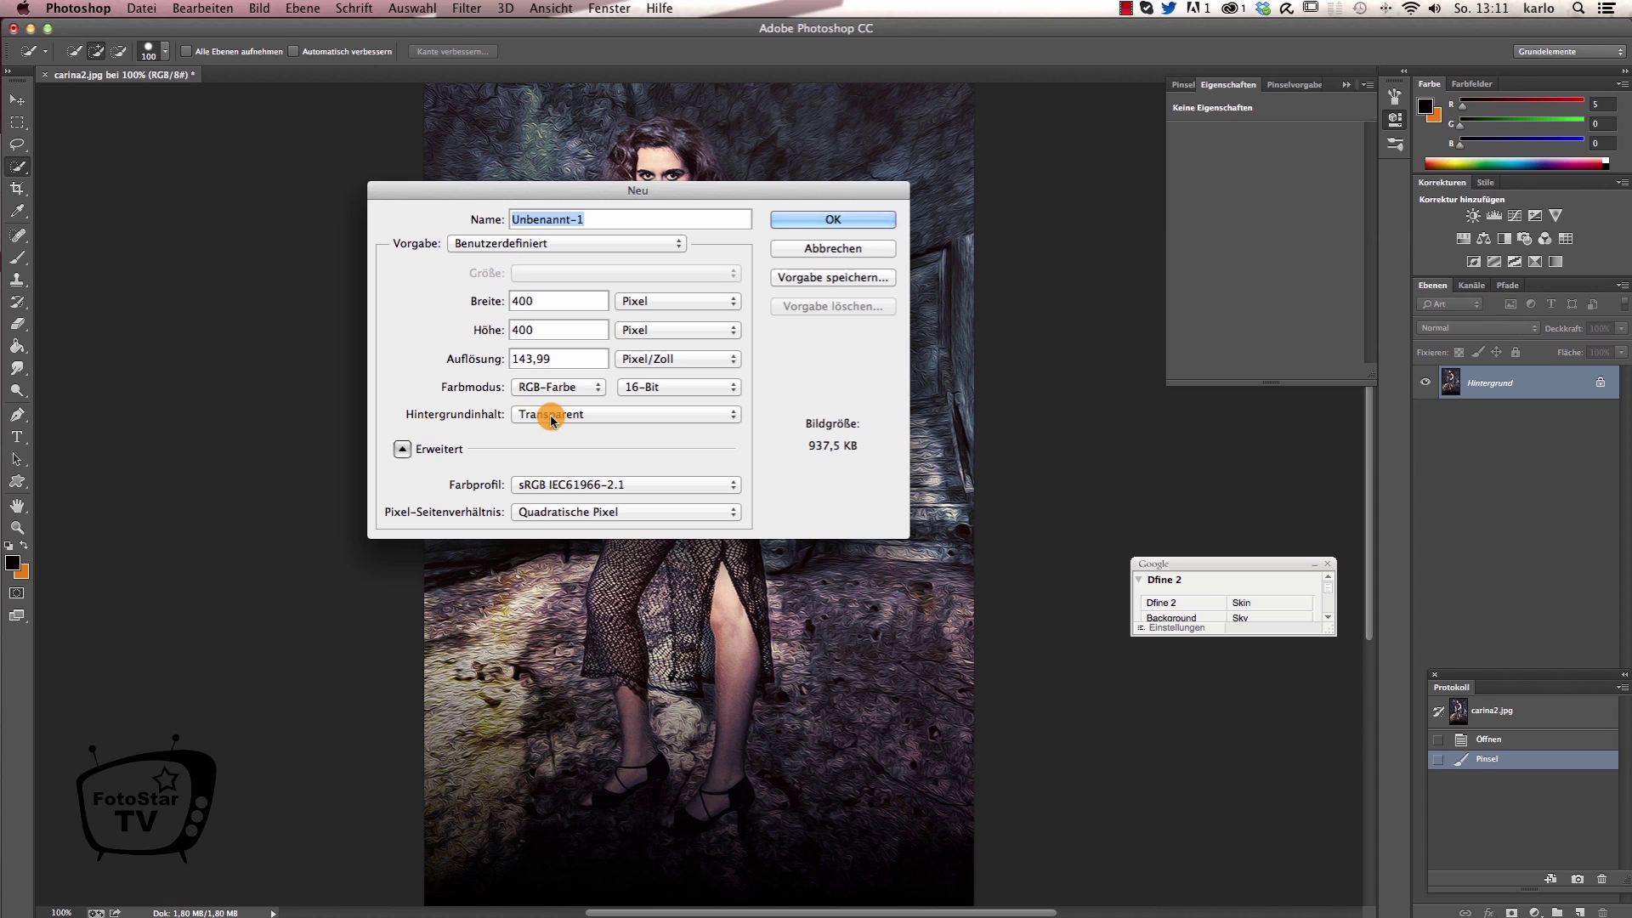
{"action": "left_click", "coordinate": [818, 220]}
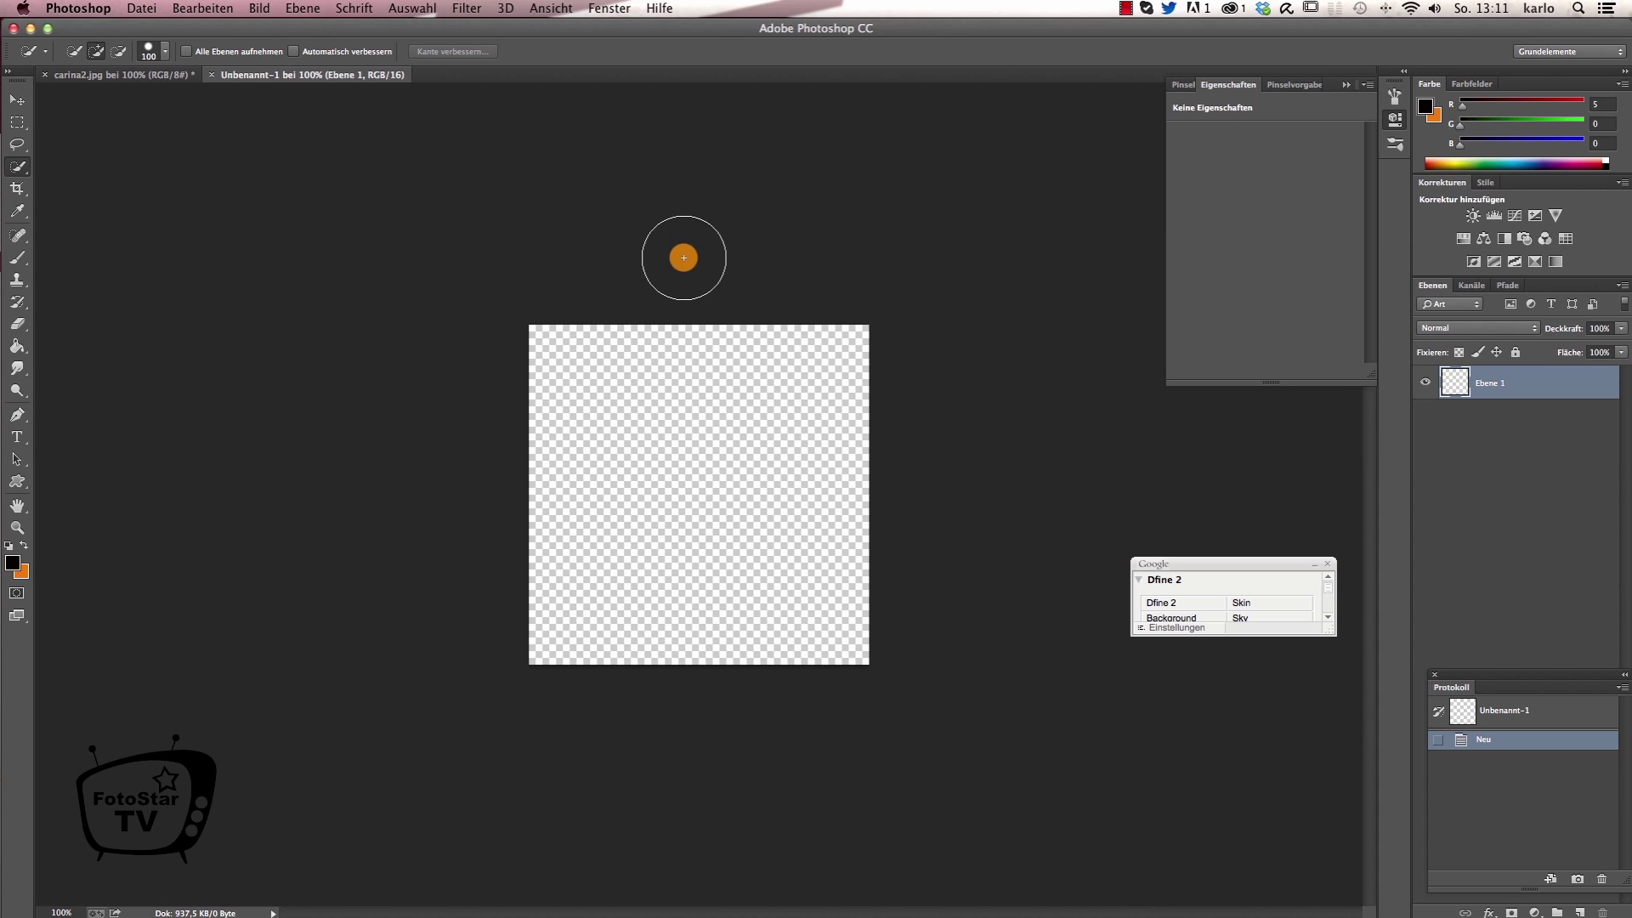
{"action": "left_click", "coordinate": [17, 100]}
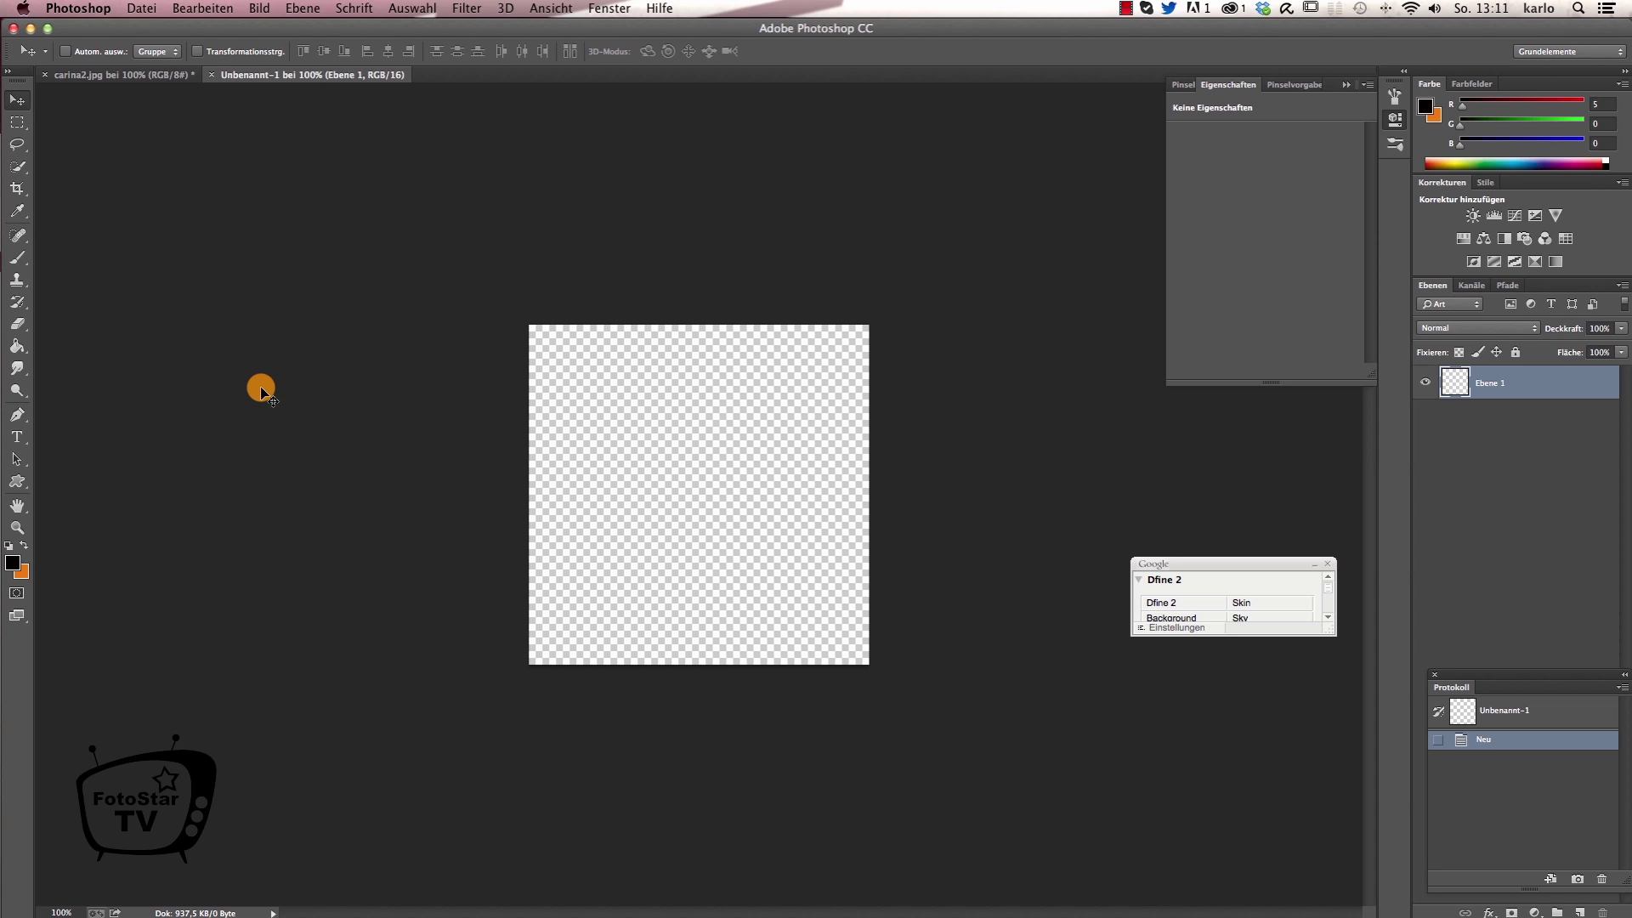
{"action": "left_click", "coordinate": [20, 441]}
- Type ARTHUR on the canvas, fixing the typo, and move the text right and down
{"action": "left_click", "coordinate": [597, 464]}
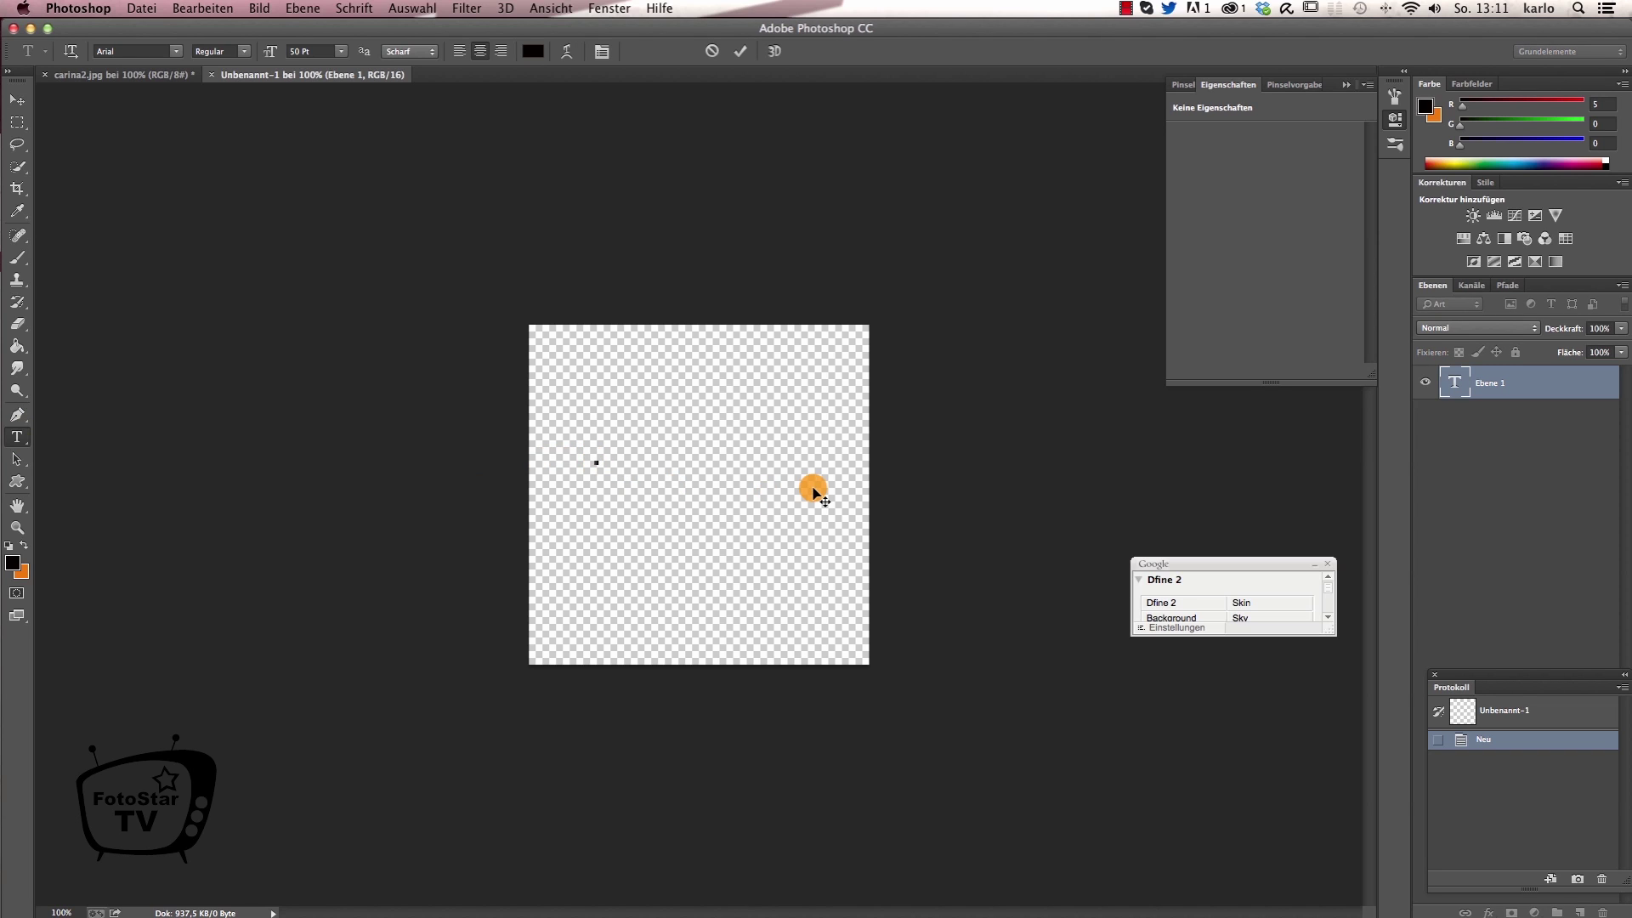
{"action": "type", "text": "ART"}
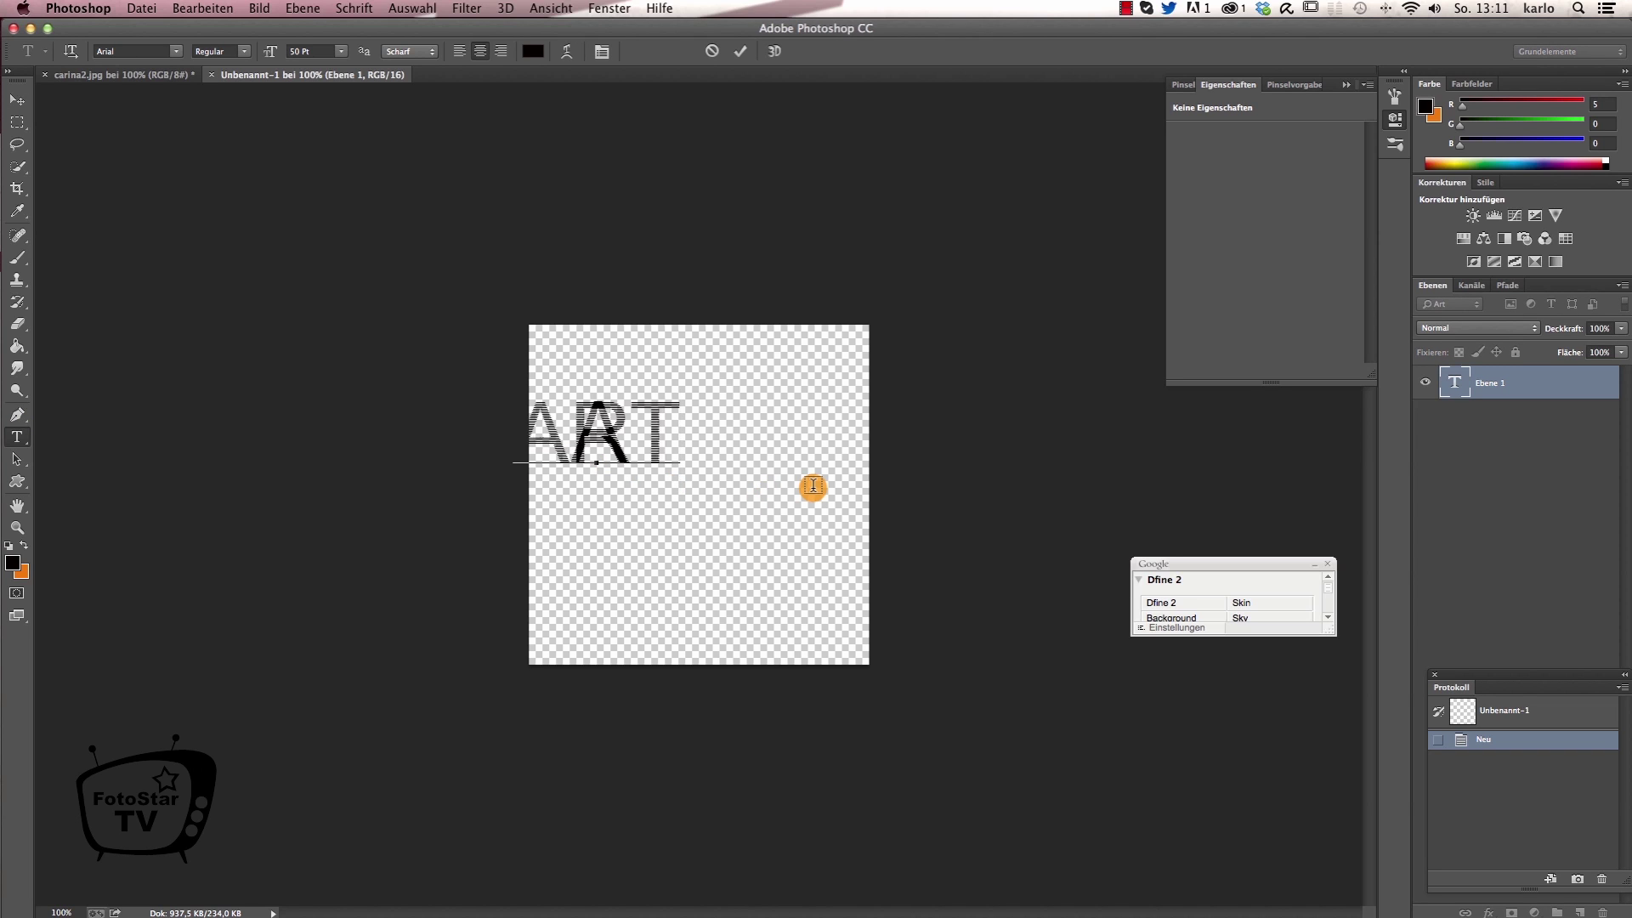
{"action": "type", "text": "HRU"}
{"action": "key", "text": "BackSpace"}
{"action": "key", "text": "BackSpace"}
{"action": "type", "text": "UR"}
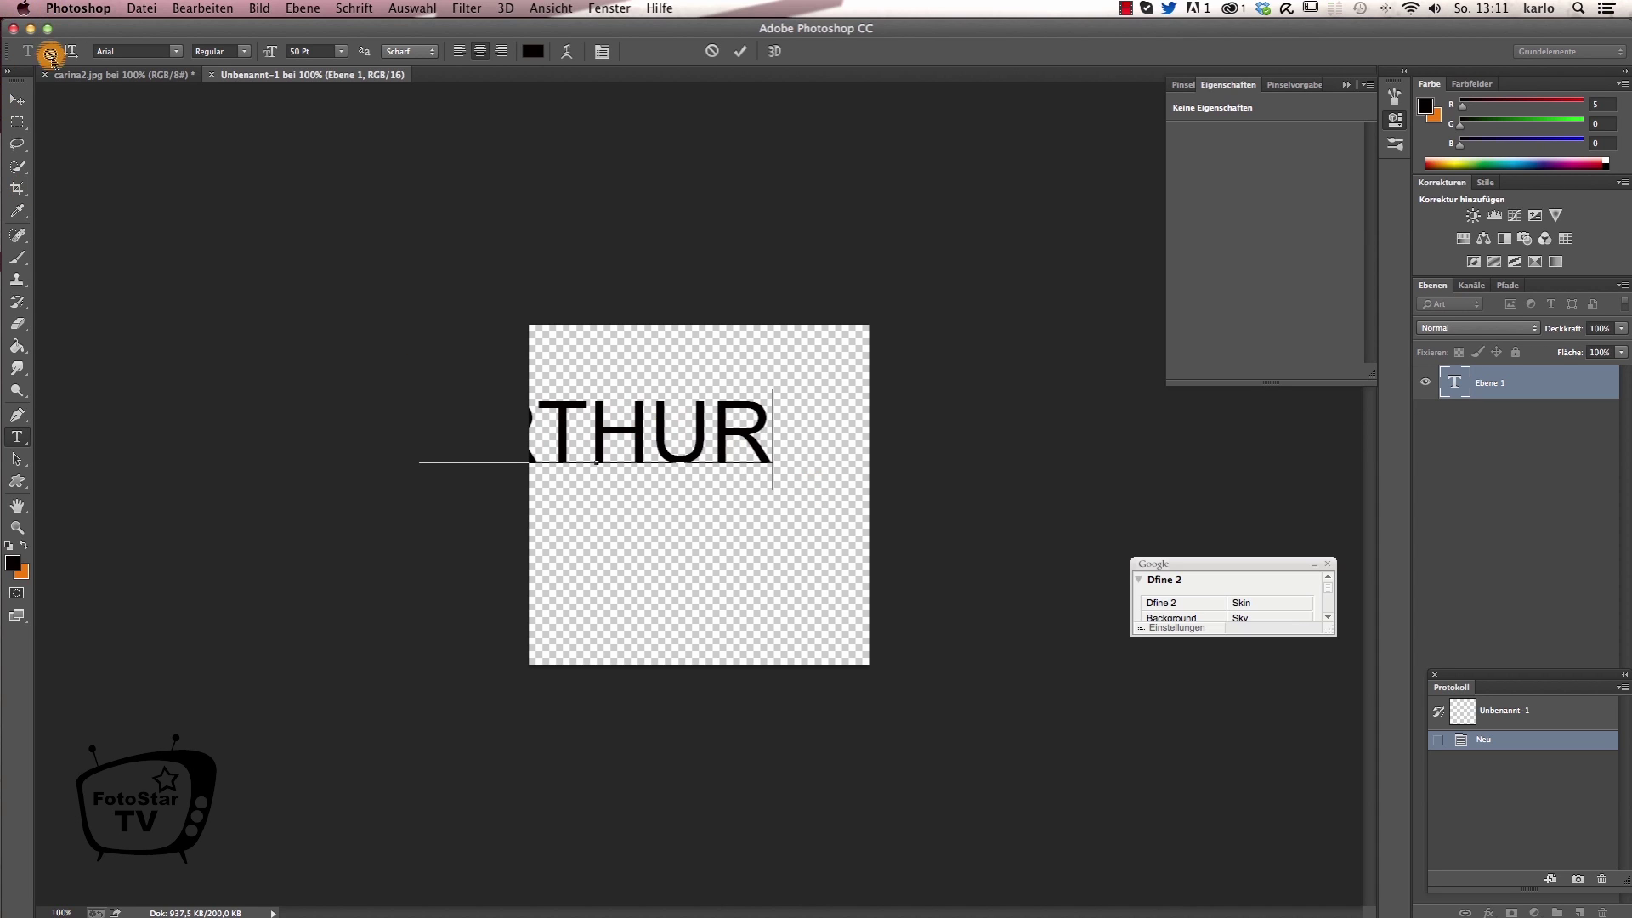
{"action": "left_click", "coordinate": [17, 100]}
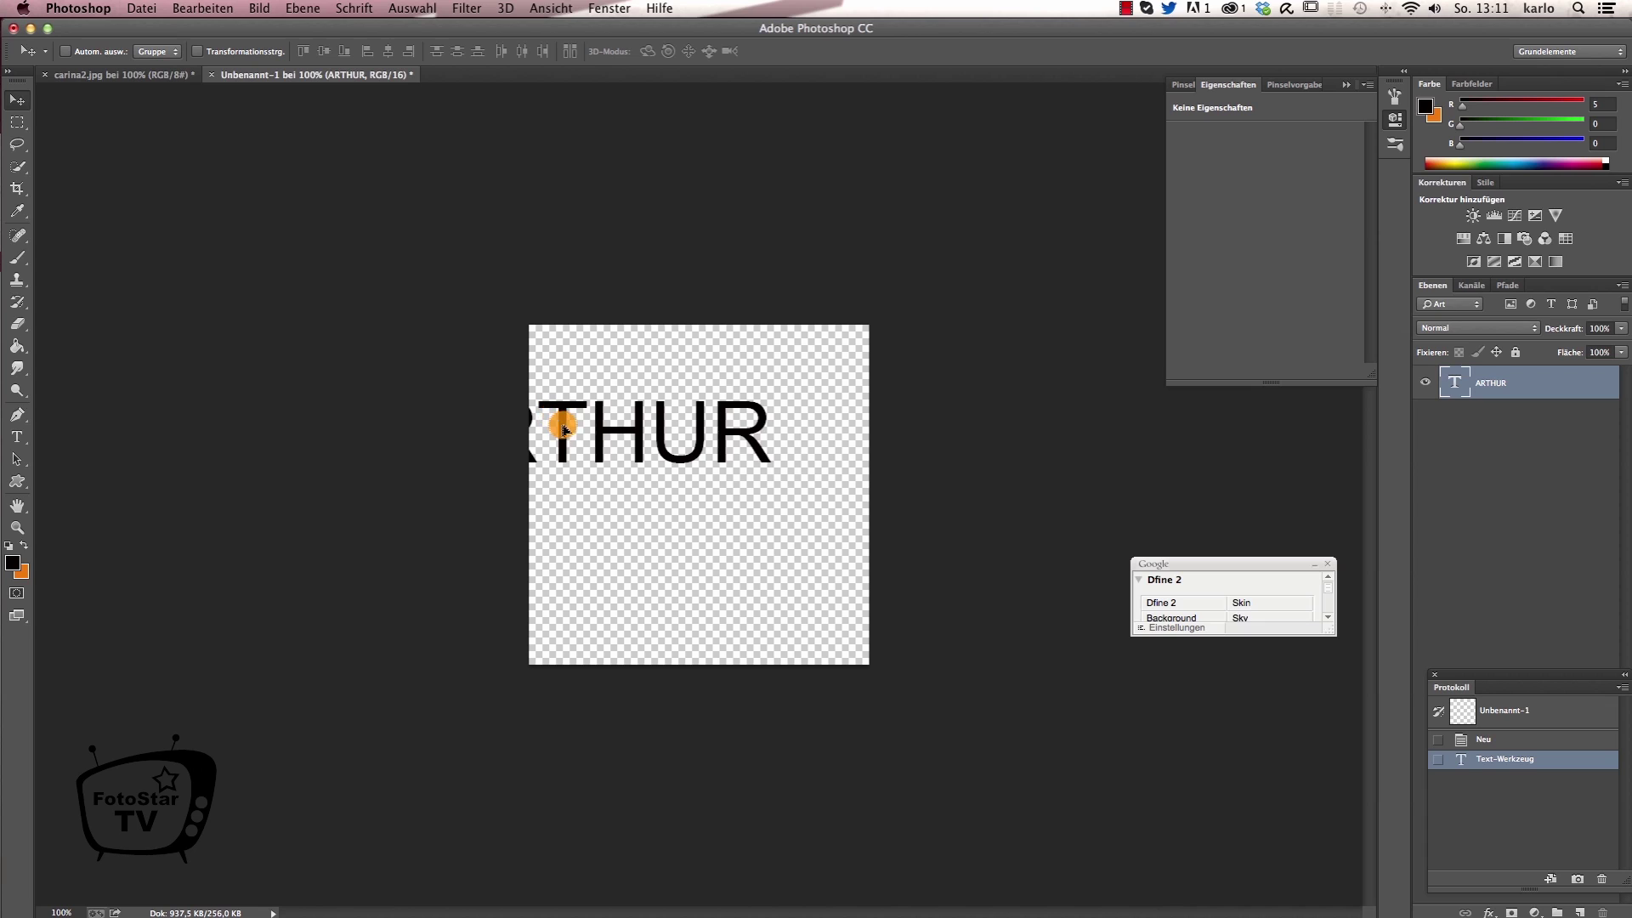
{"action": "left_click_drag", "start_coordinate": [563, 429], "coordinate": [688, 463]}
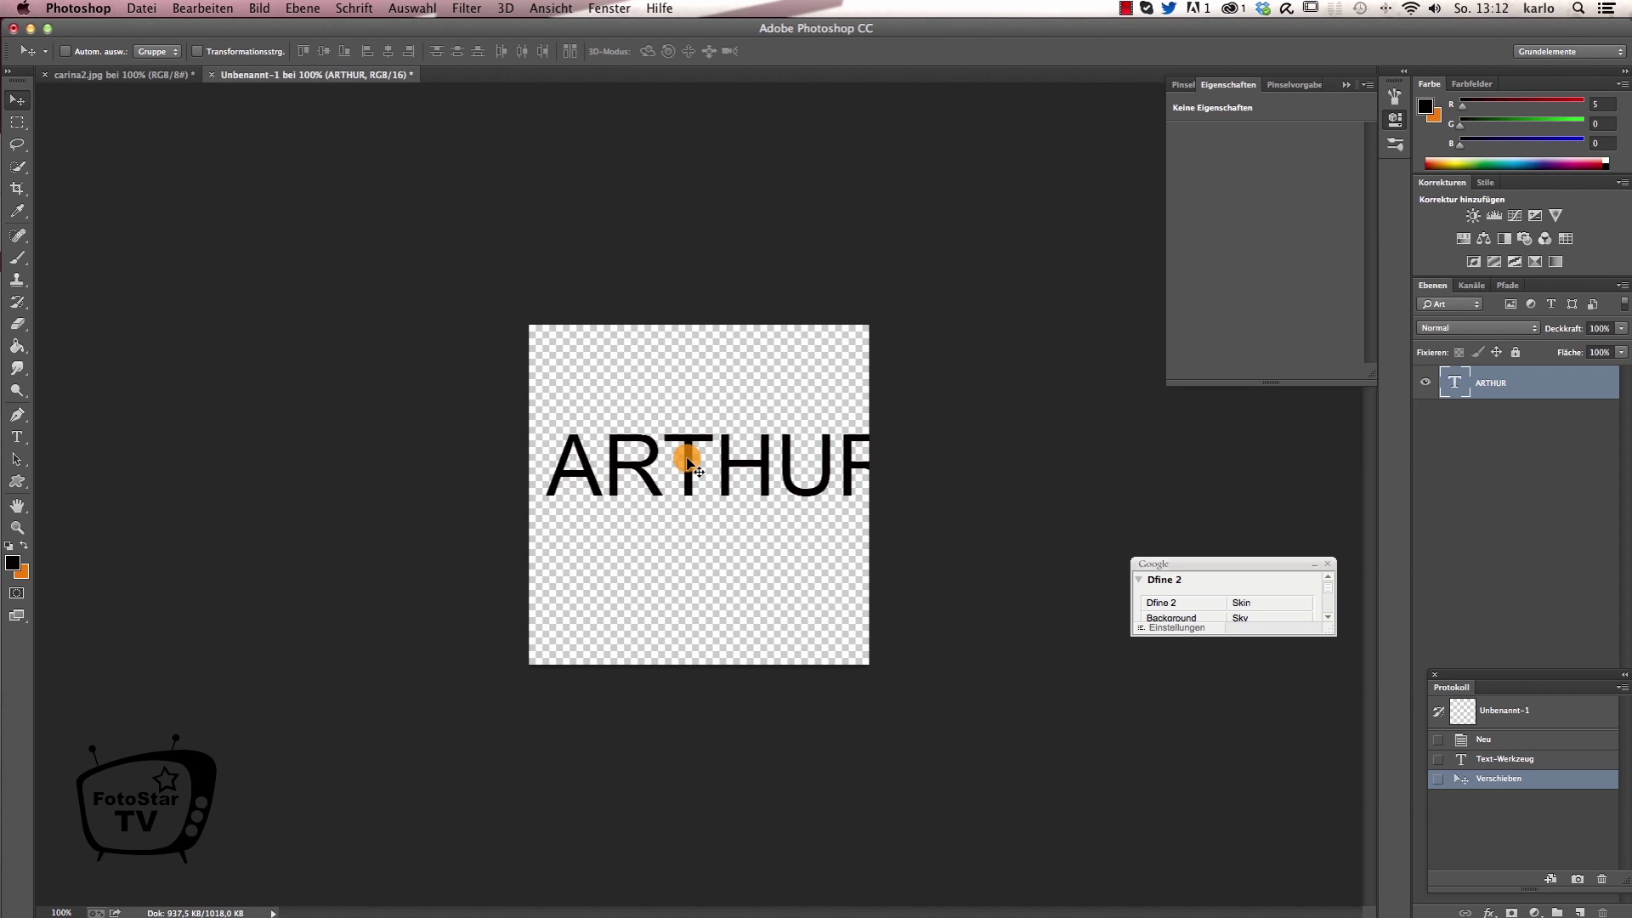
- Scale ARTHUR to about 63% and place it near the top centre
{"action": "key", "text": "ctrl+t"}
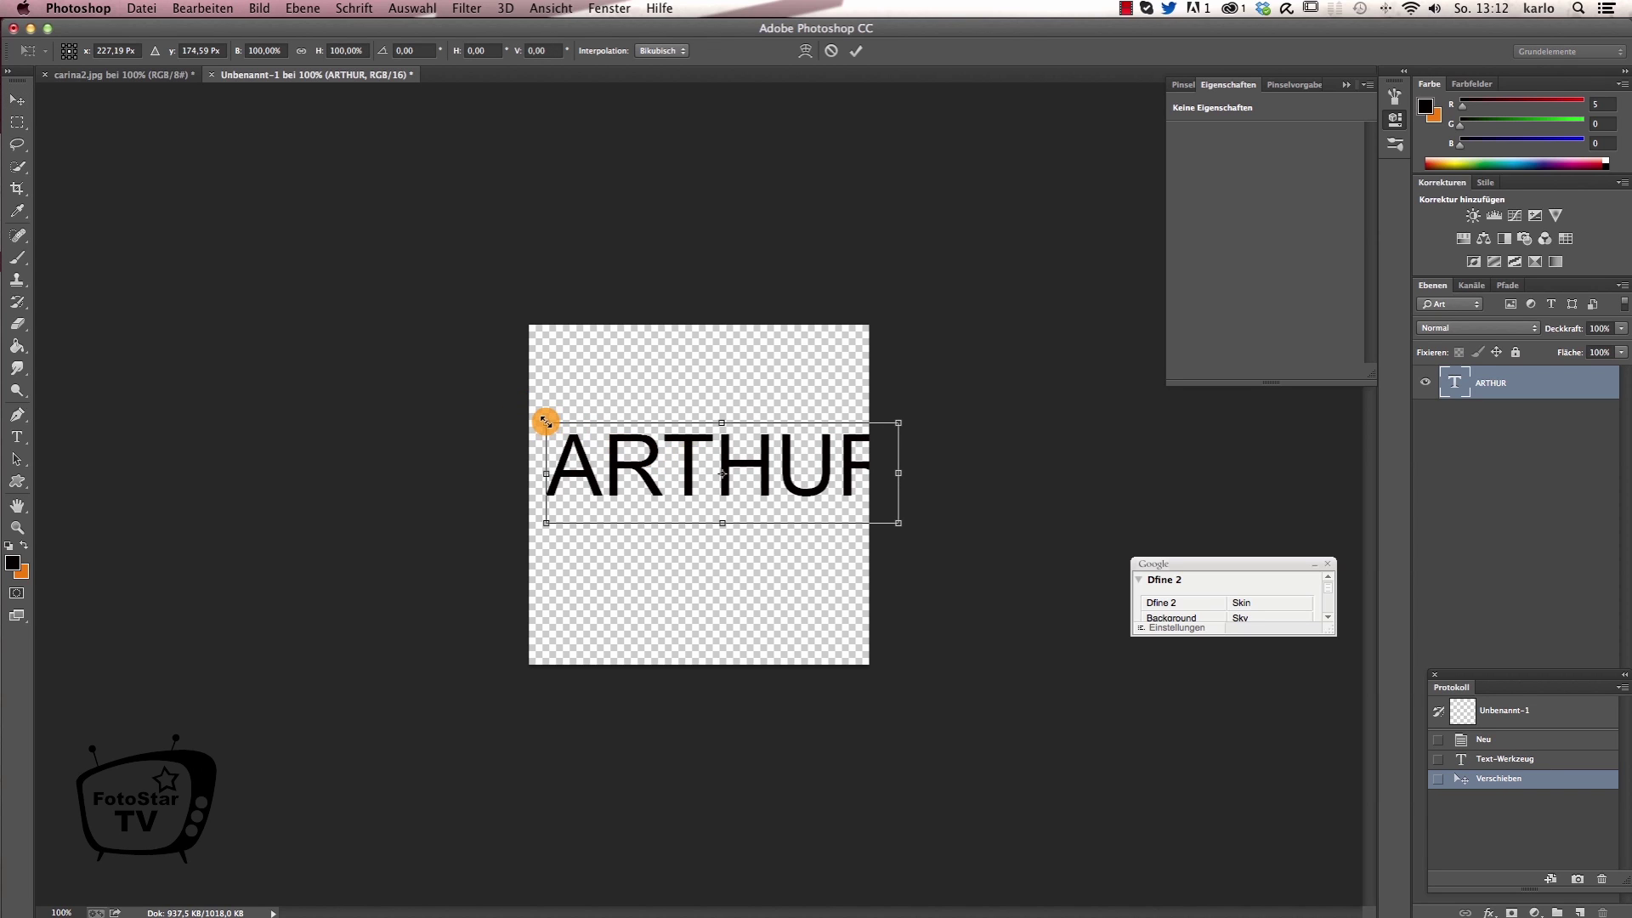
{"action": "left_click_drag", "start_coordinate": [546, 421], "coordinate": [715, 505]}
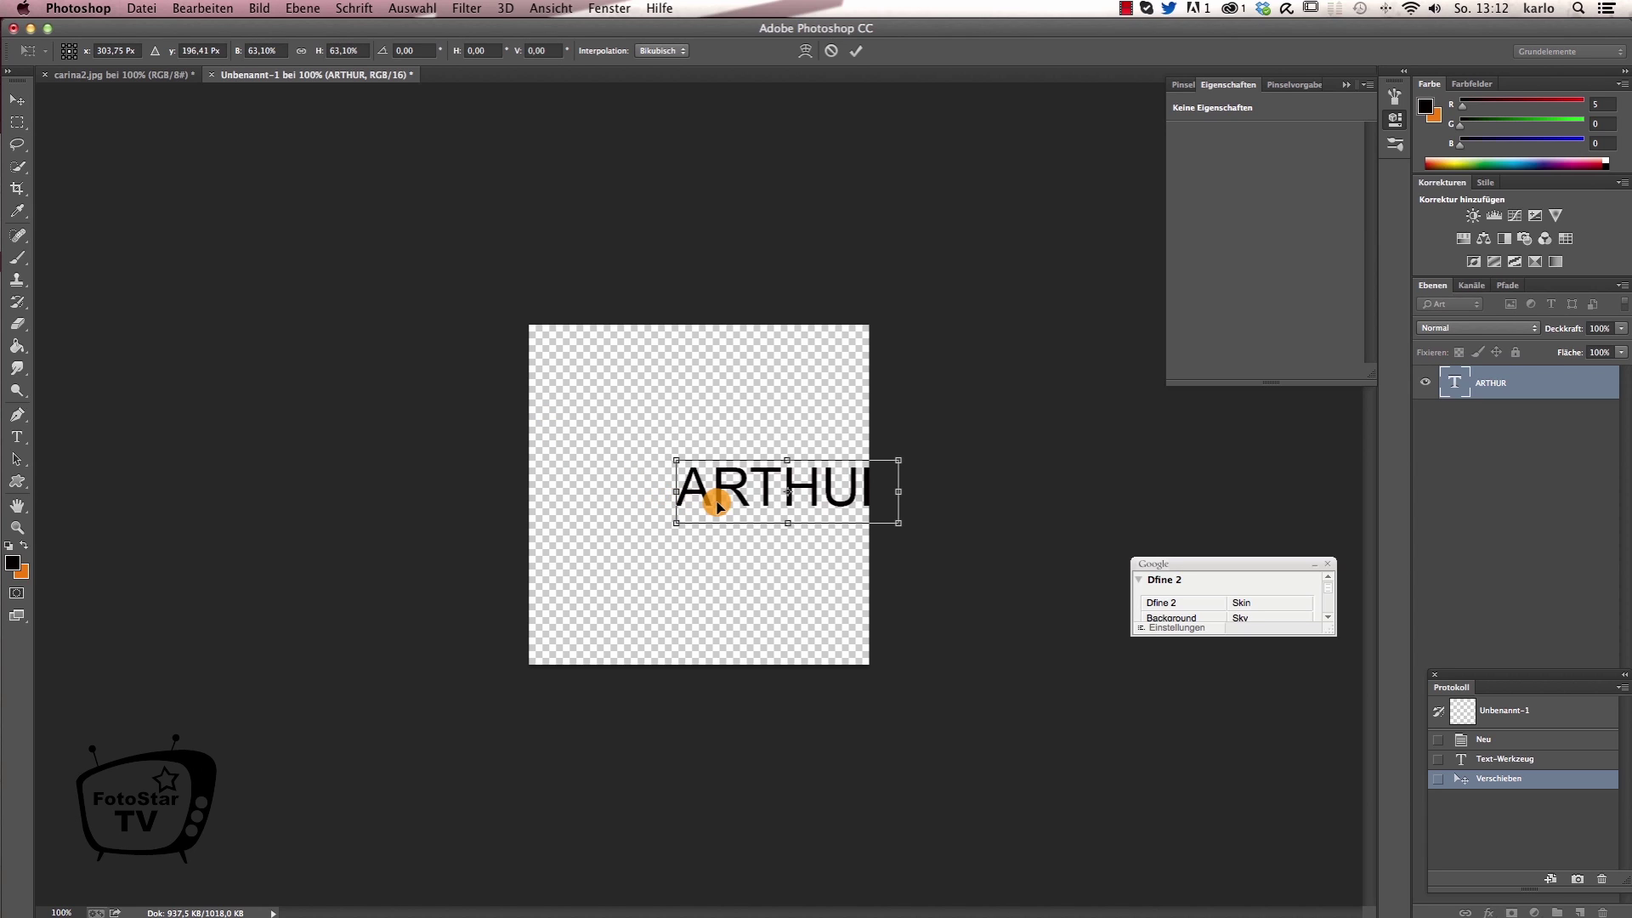
{"action": "left_click_drag", "start_coordinate": [769, 500], "coordinate": [686, 457]}
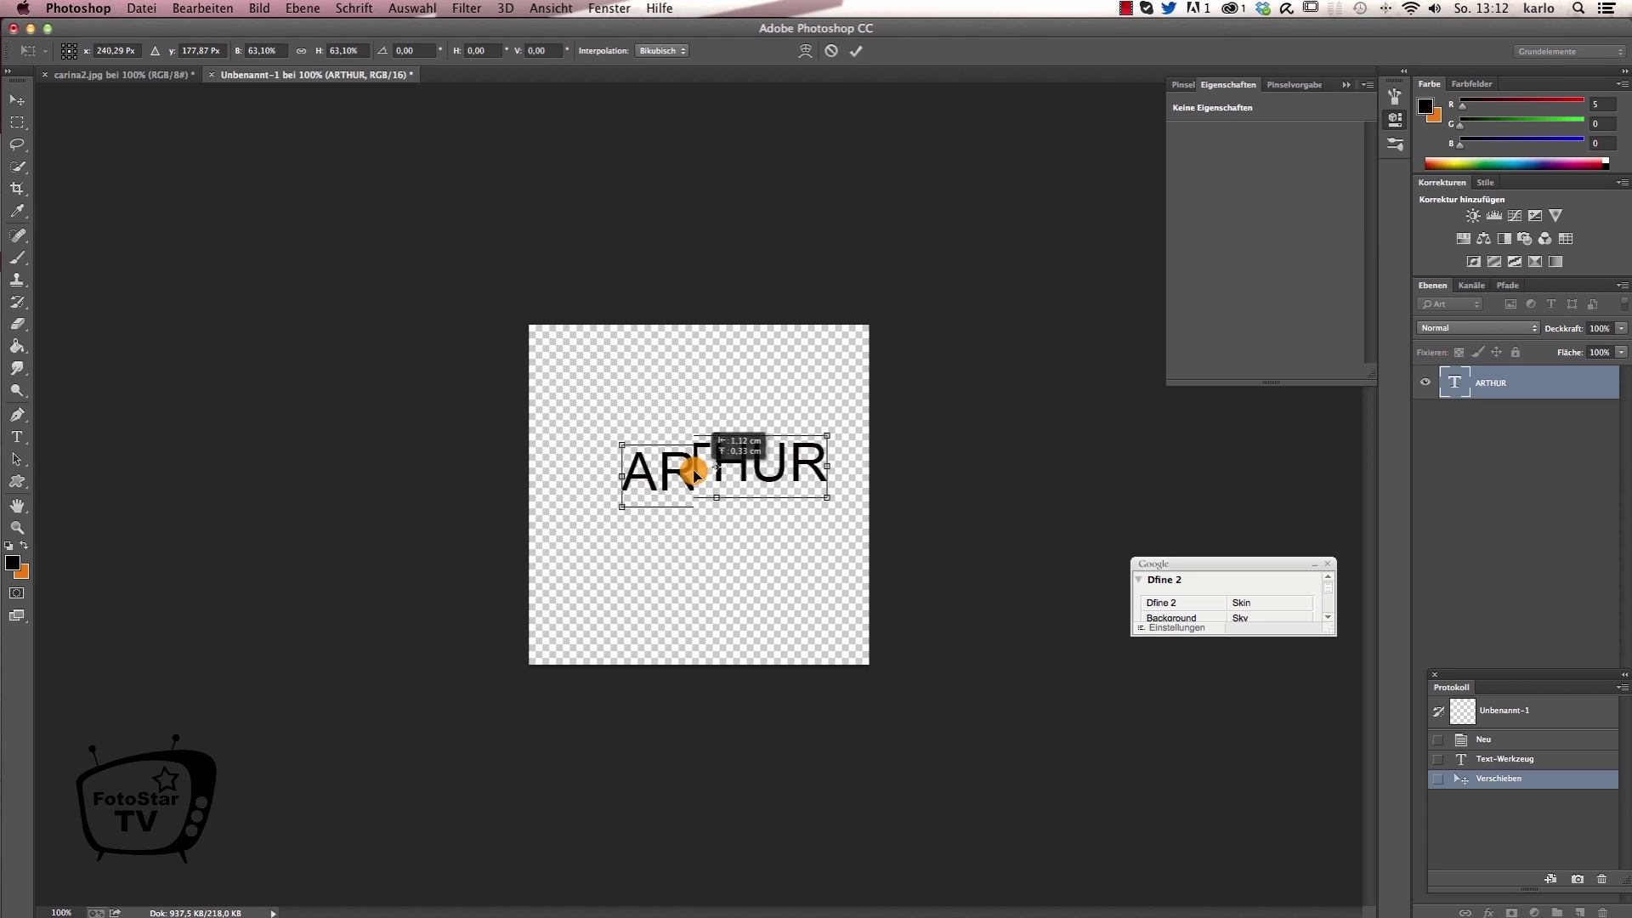
{"action": "left_click_drag", "start_coordinate": [687, 456], "coordinate": [681, 451]}
{"action": "left_click", "coordinate": [17, 100]}
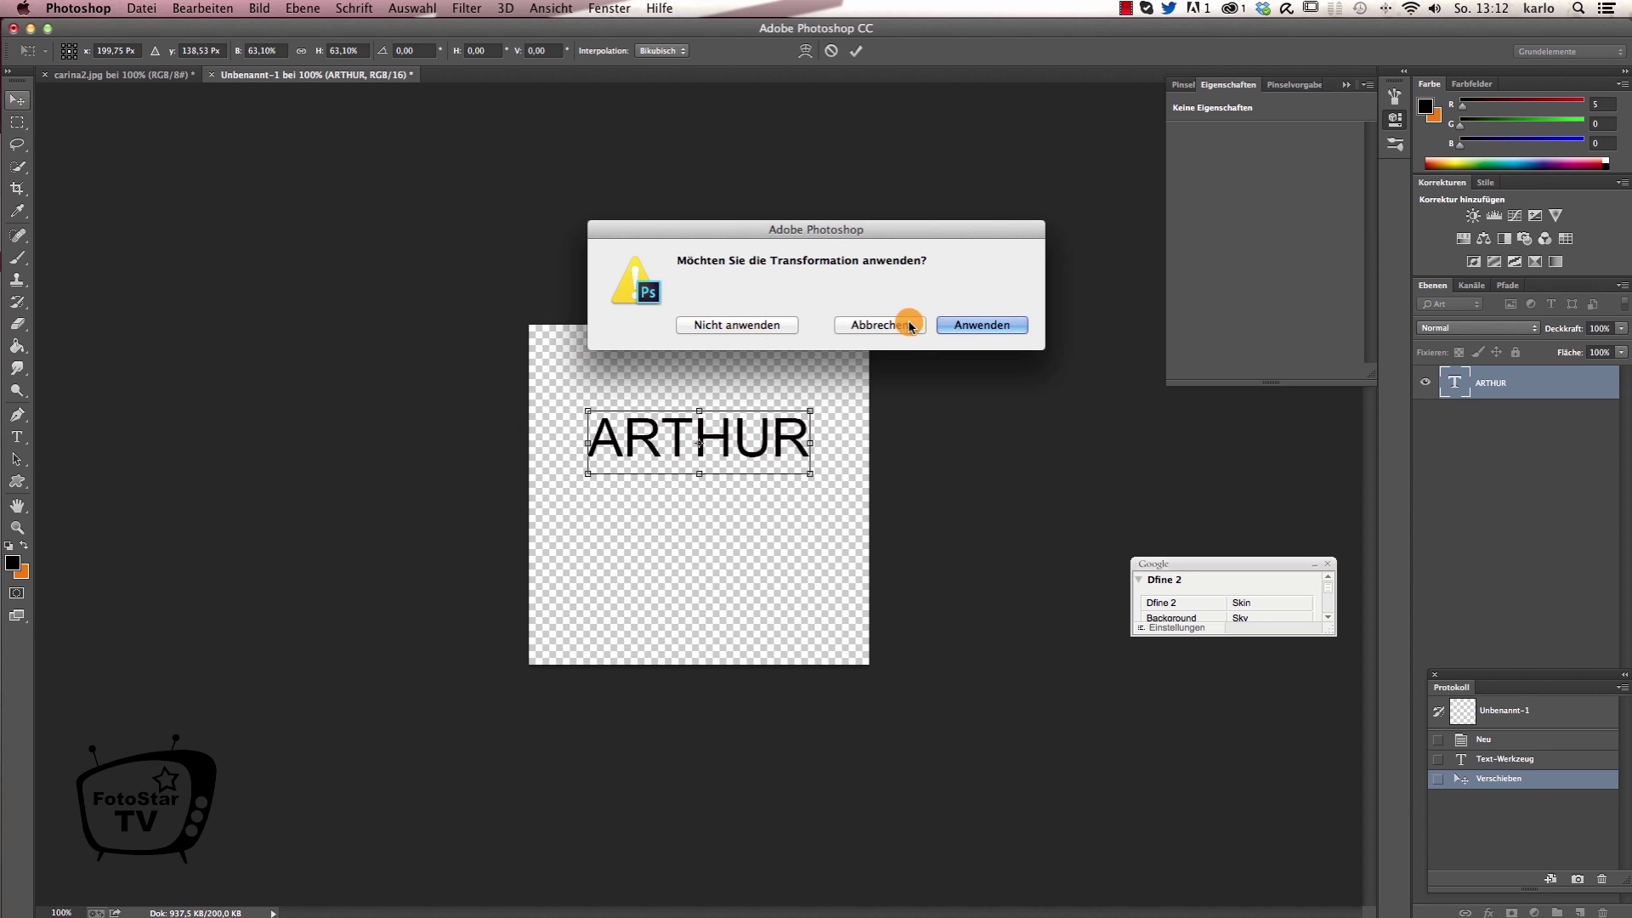
{"action": "left_click", "coordinate": [978, 325]}
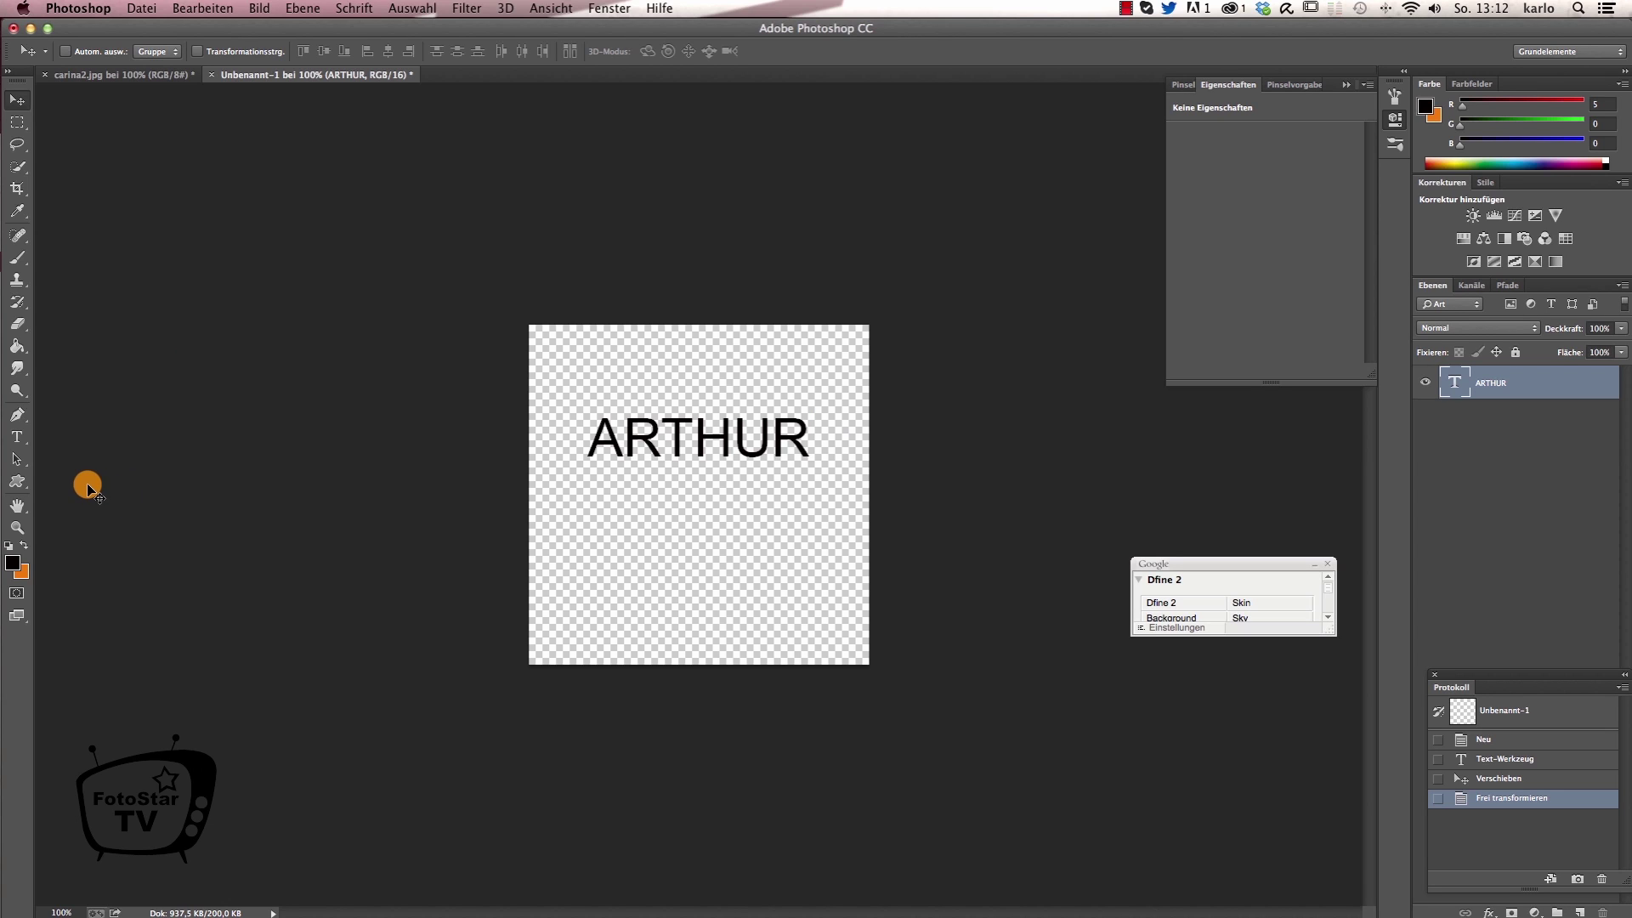
{"action": "left_click", "coordinate": [19, 486]}
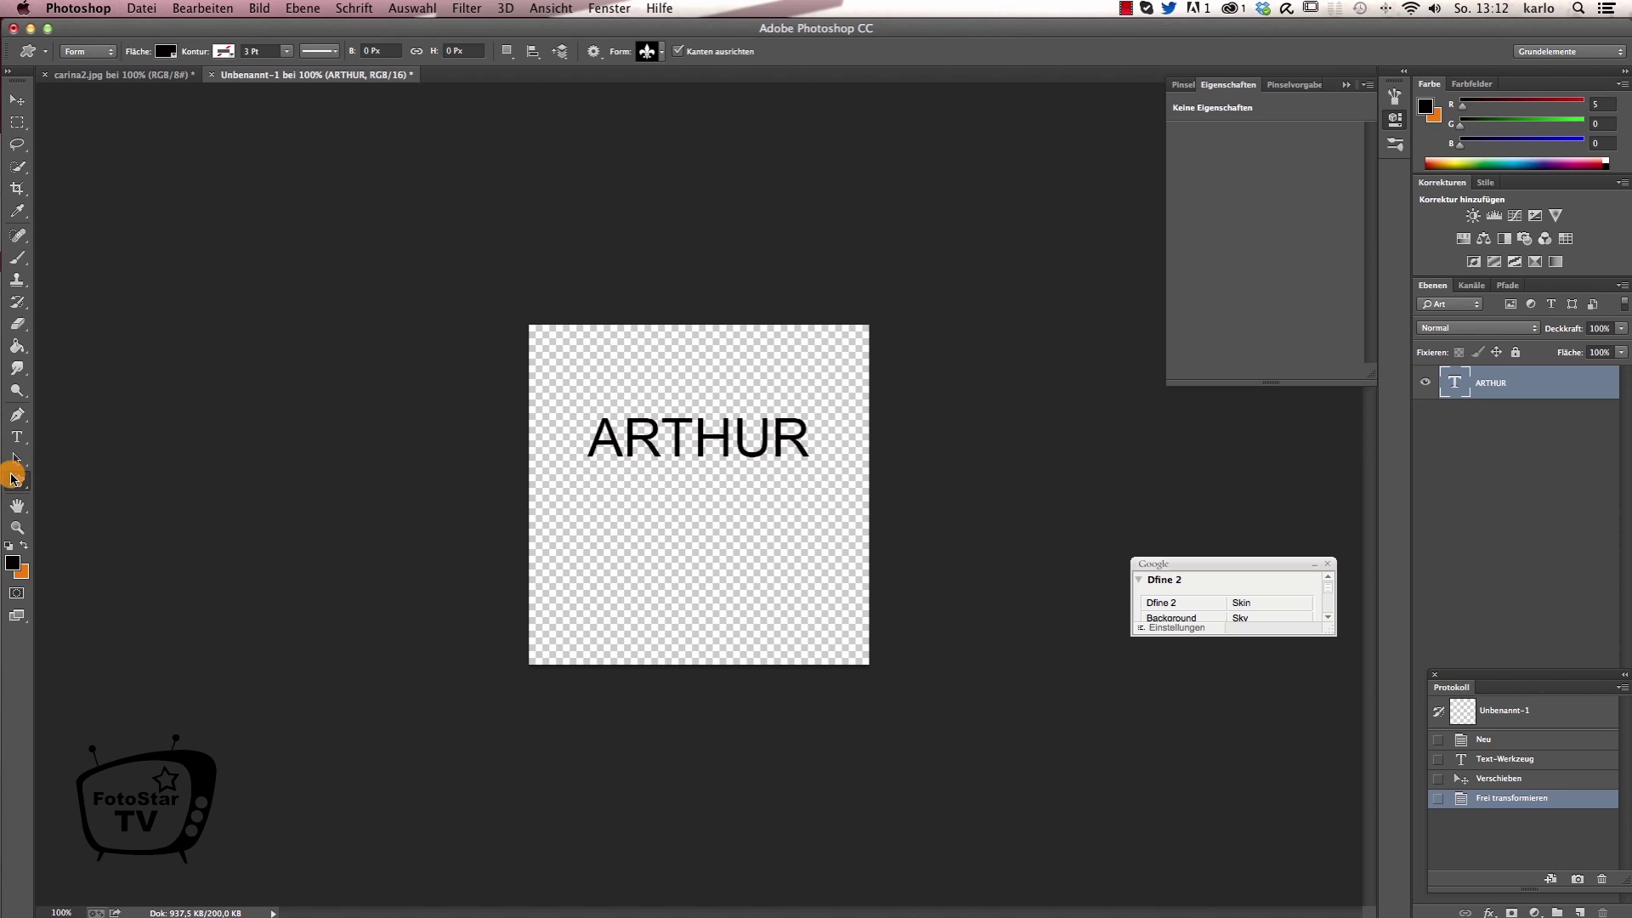
- Draw a black fleur-de-lis custom shape and centre it beneath ARTHUR
{"action": "left_click", "coordinate": [662, 53]}
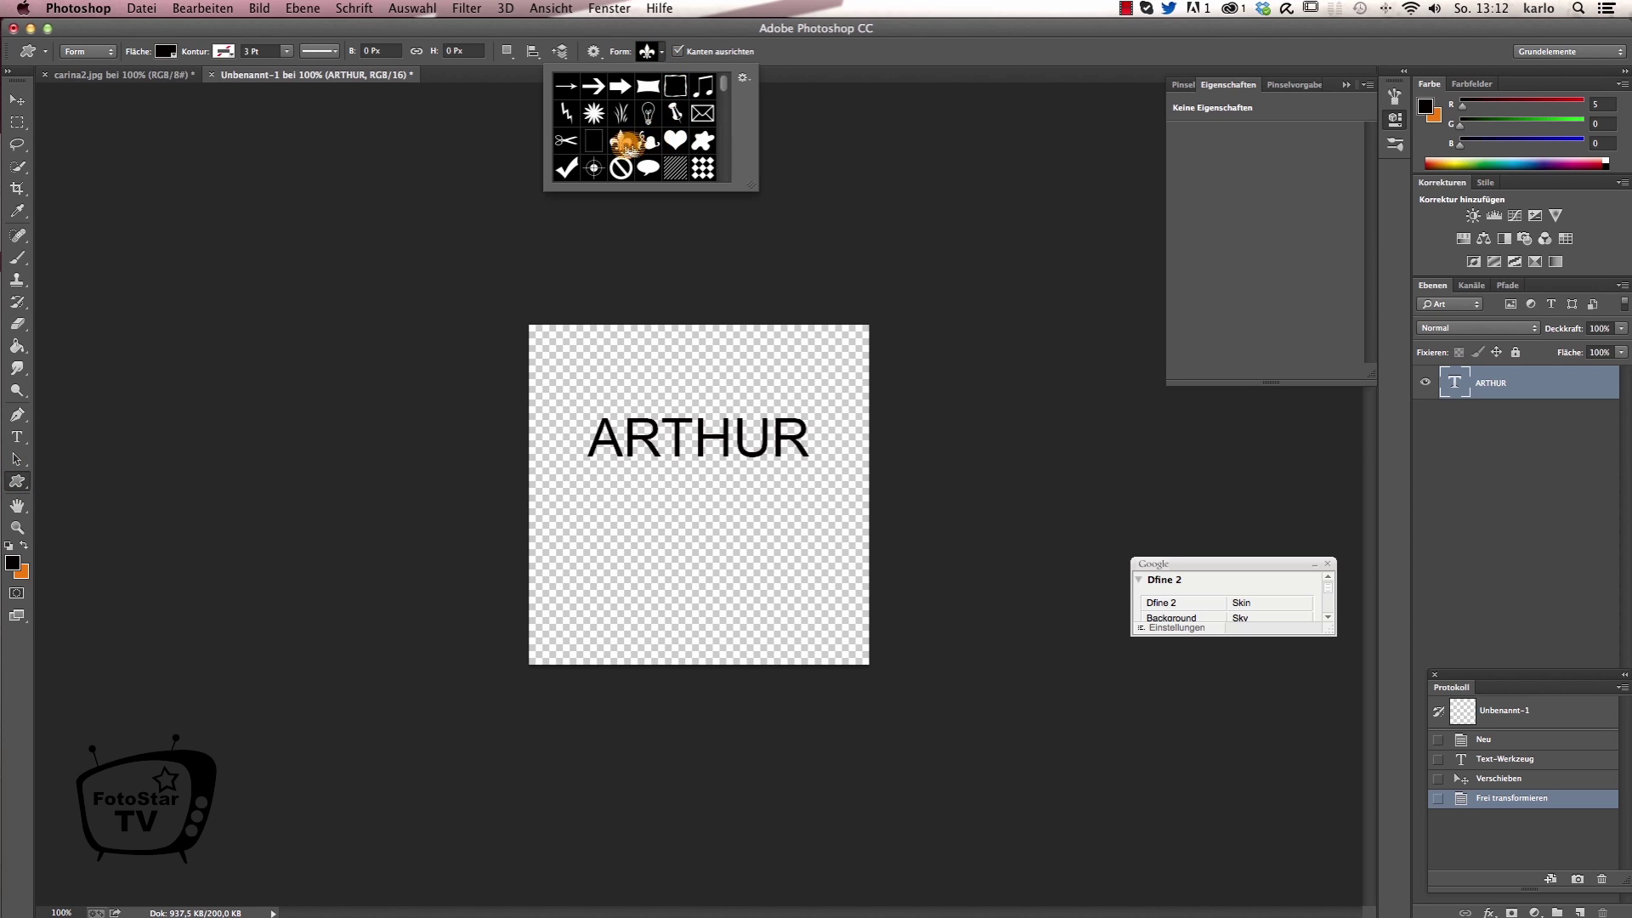
{"action": "left_click_drag", "start_coordinate": [660, 510], "coordinate": [796, 643]}
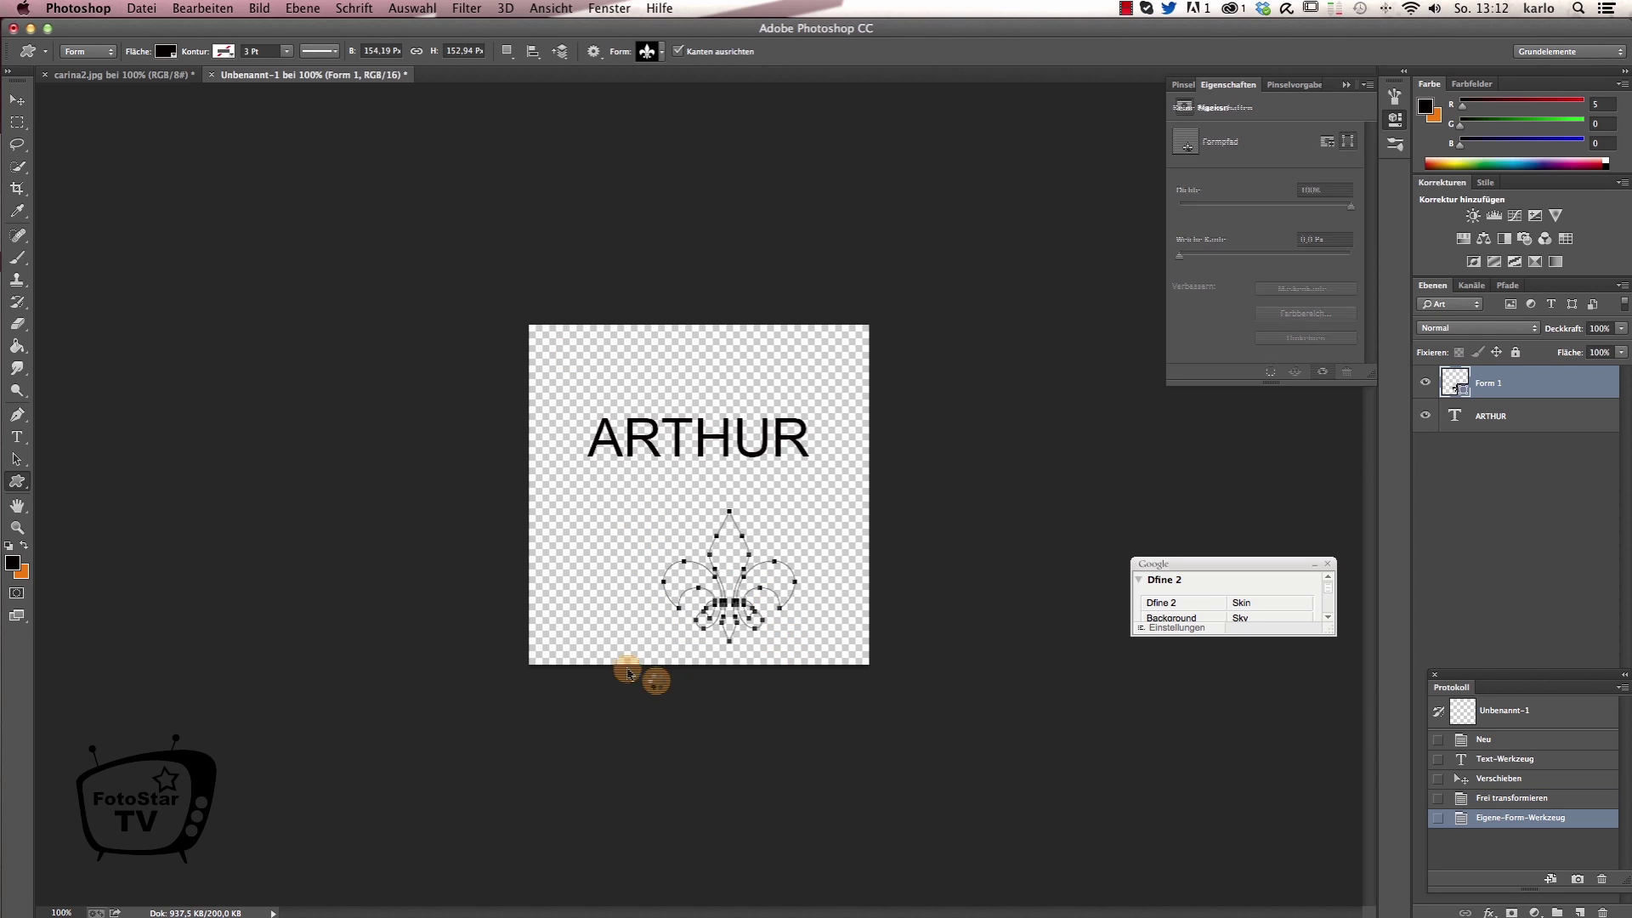
{"action": "left_click", "coordinate": [17, 99]}
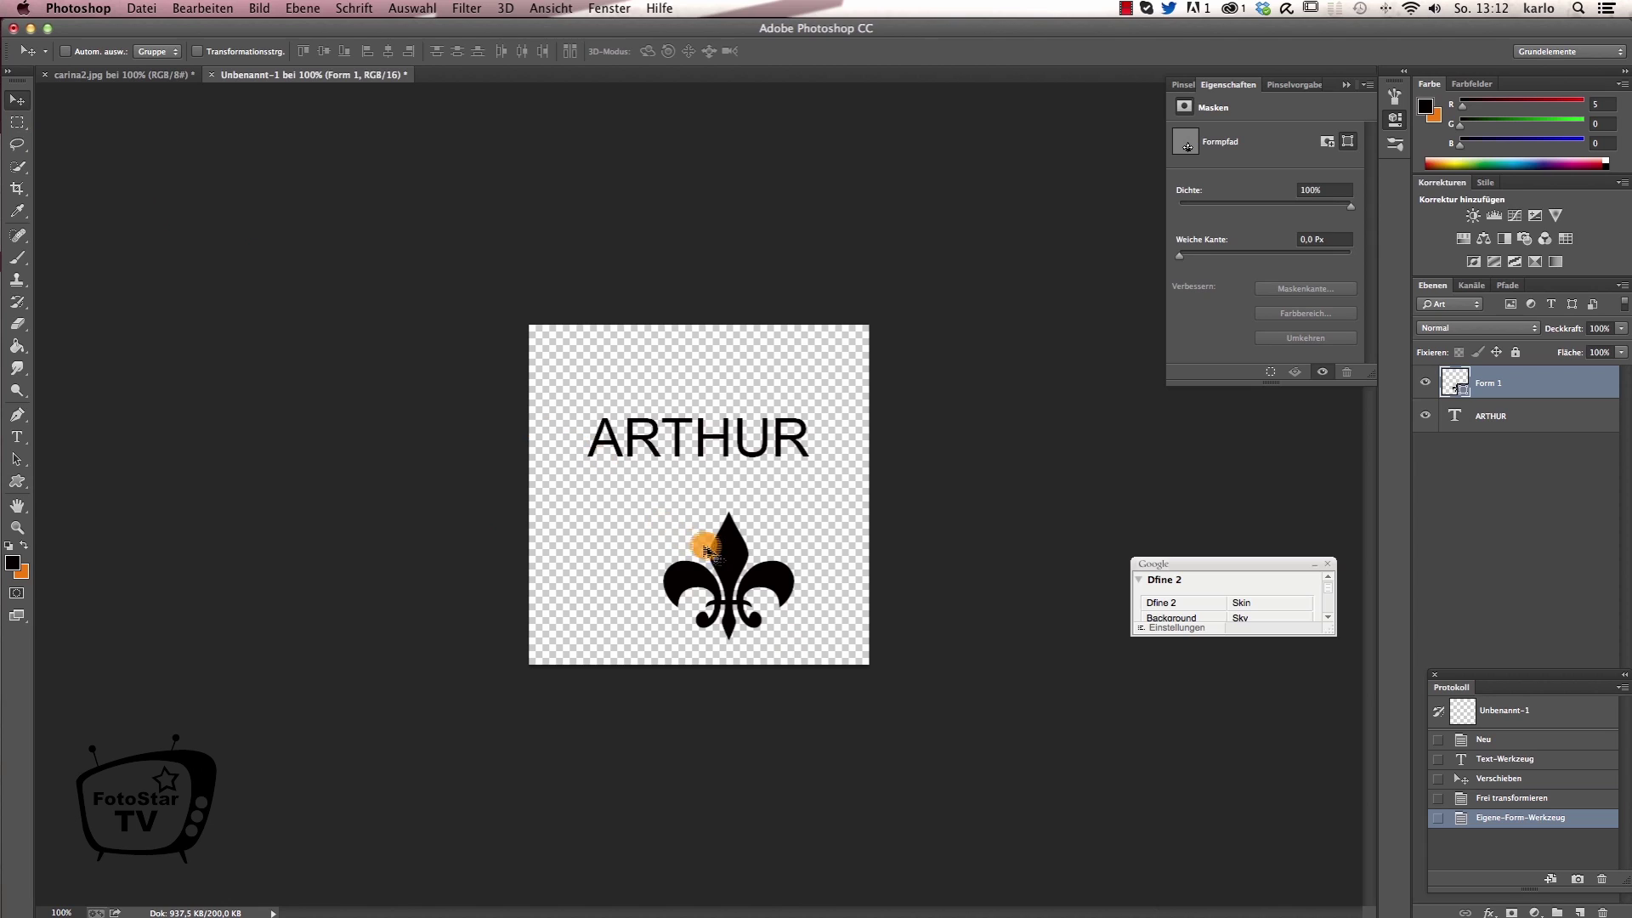
{"action": "left_click_drag", "start_coordinate": [723, 553], "coordinate": [696, 508]}
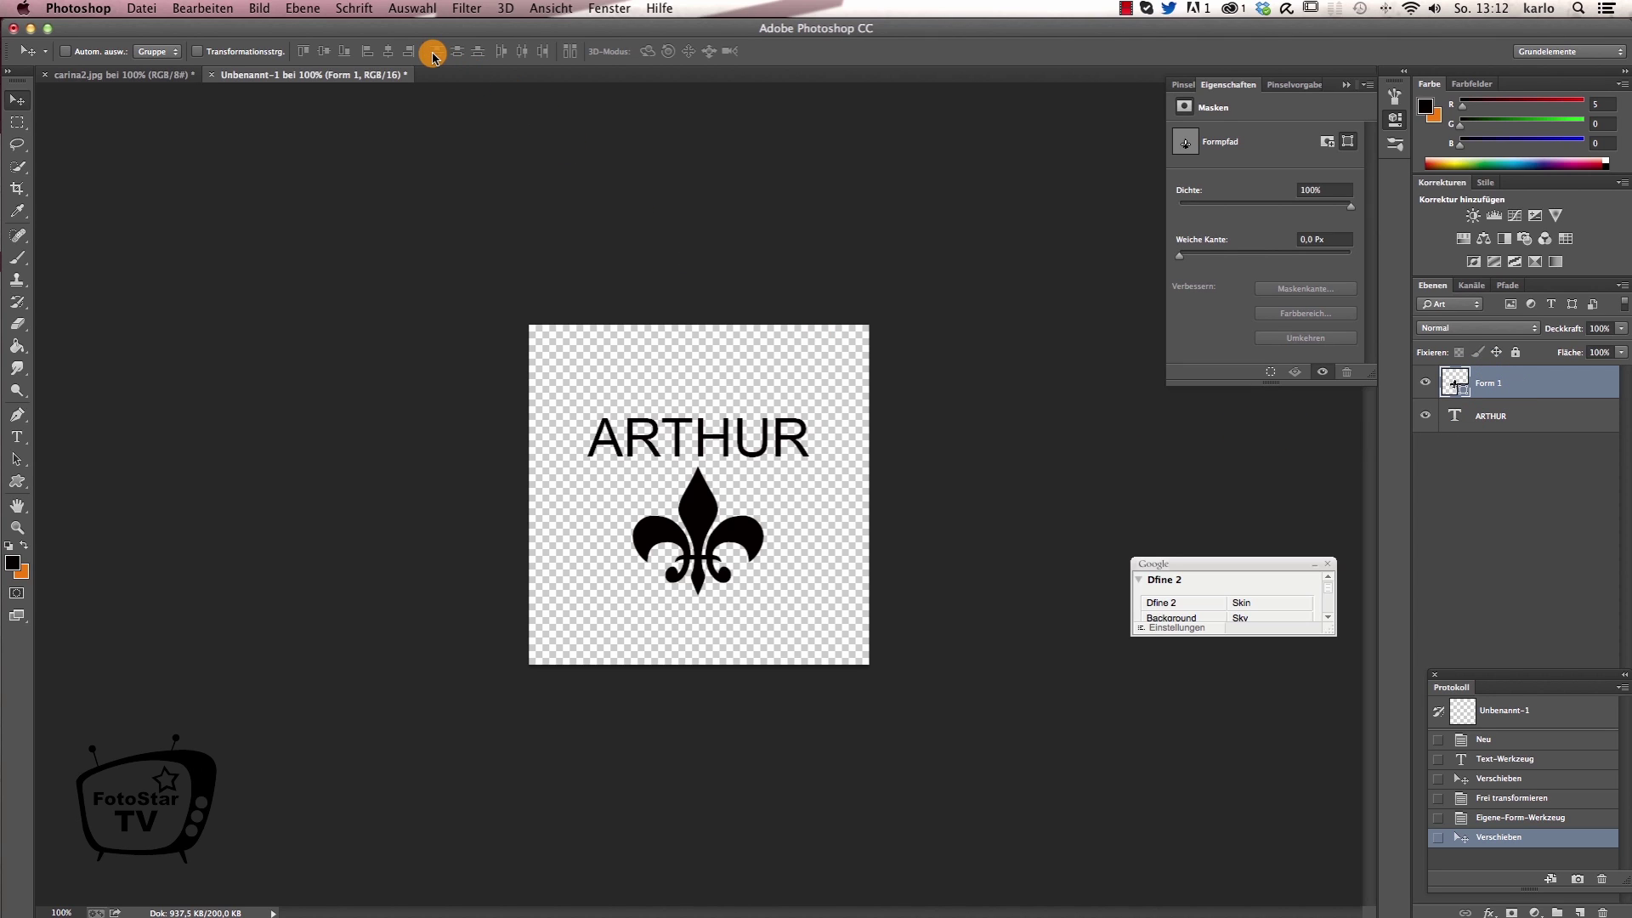
{"action": "left_click", "coordinate": [300, 10]}
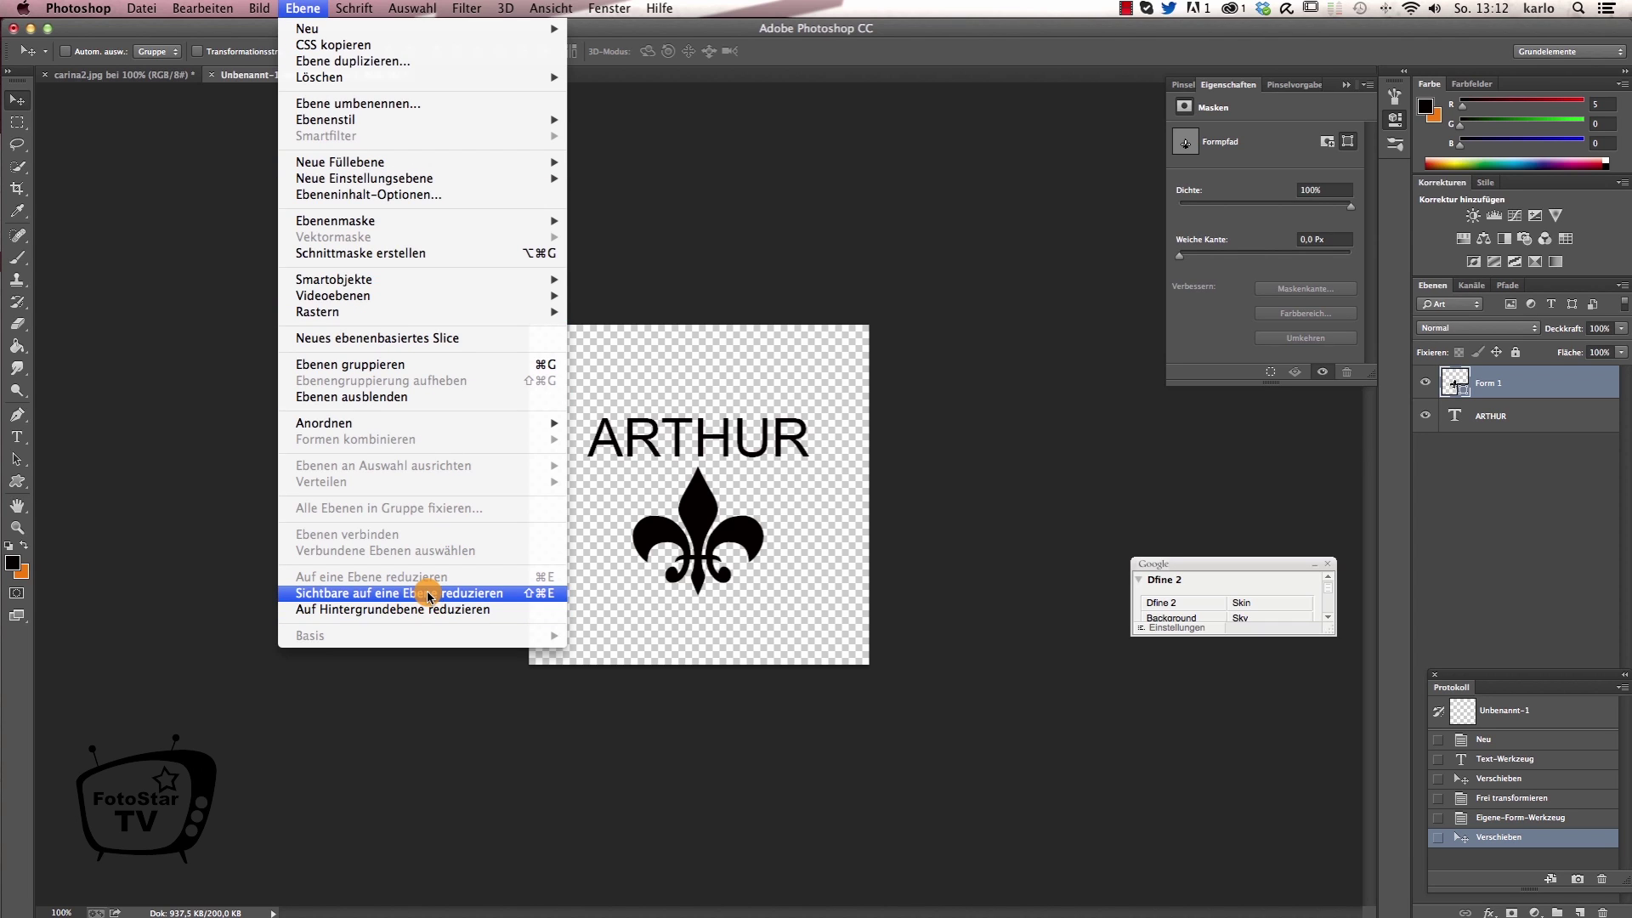
- Merge the visible ARTHUR and fleur-de-lis layers into one layer
{"action": "left_click", "coordinate": [428, 596]}
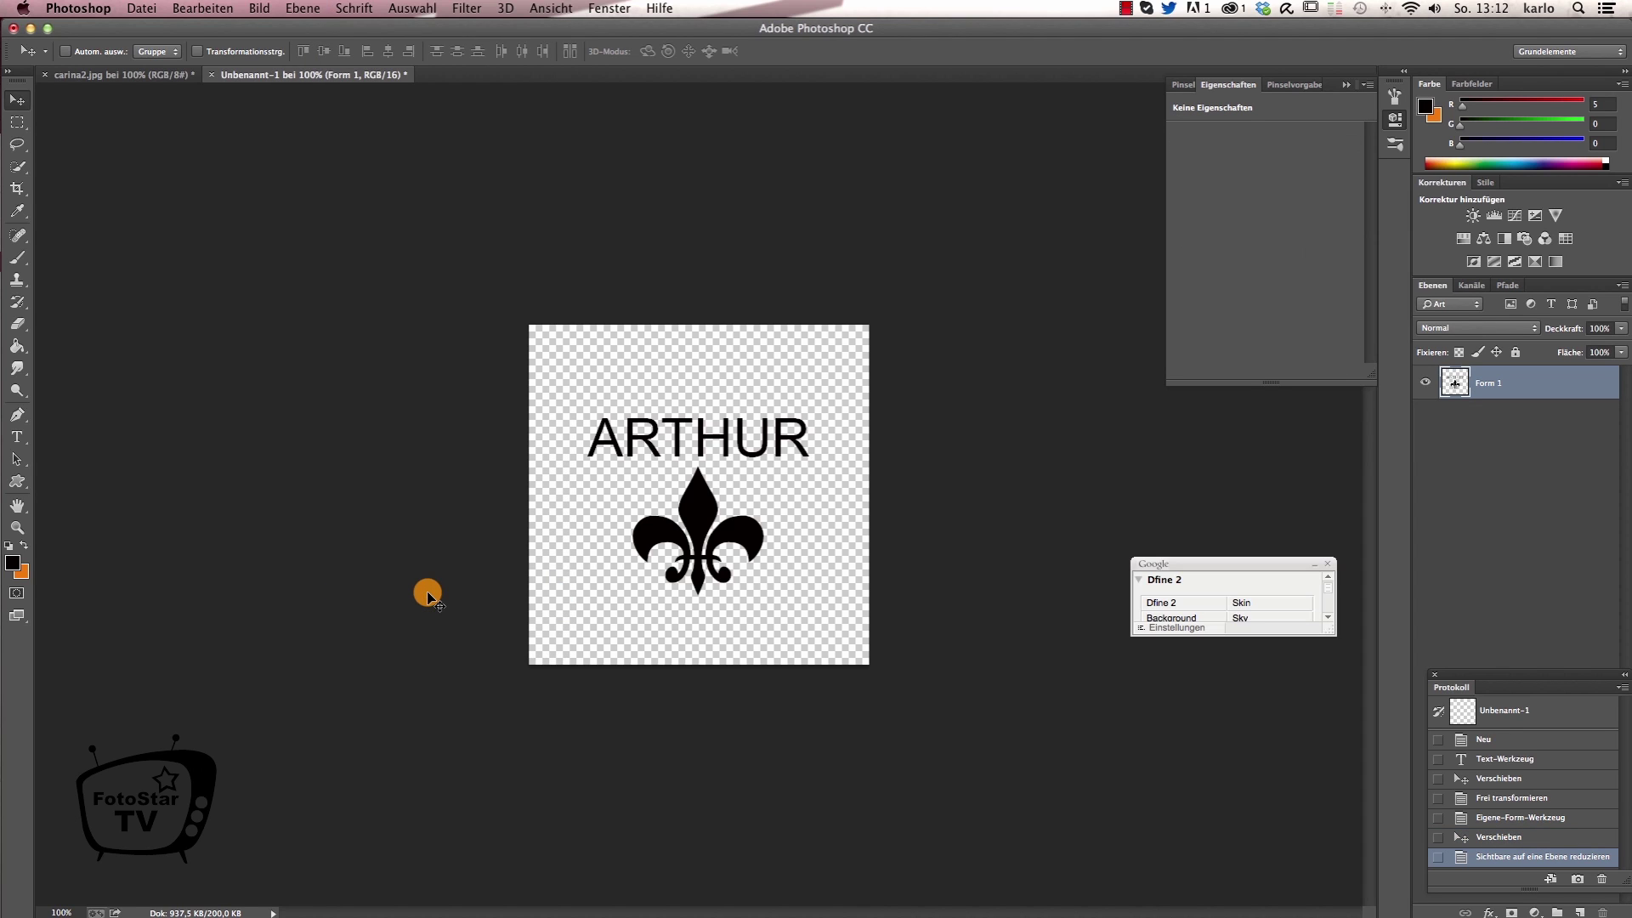
{"action": "left_click", "coordinate": [669, 495]}
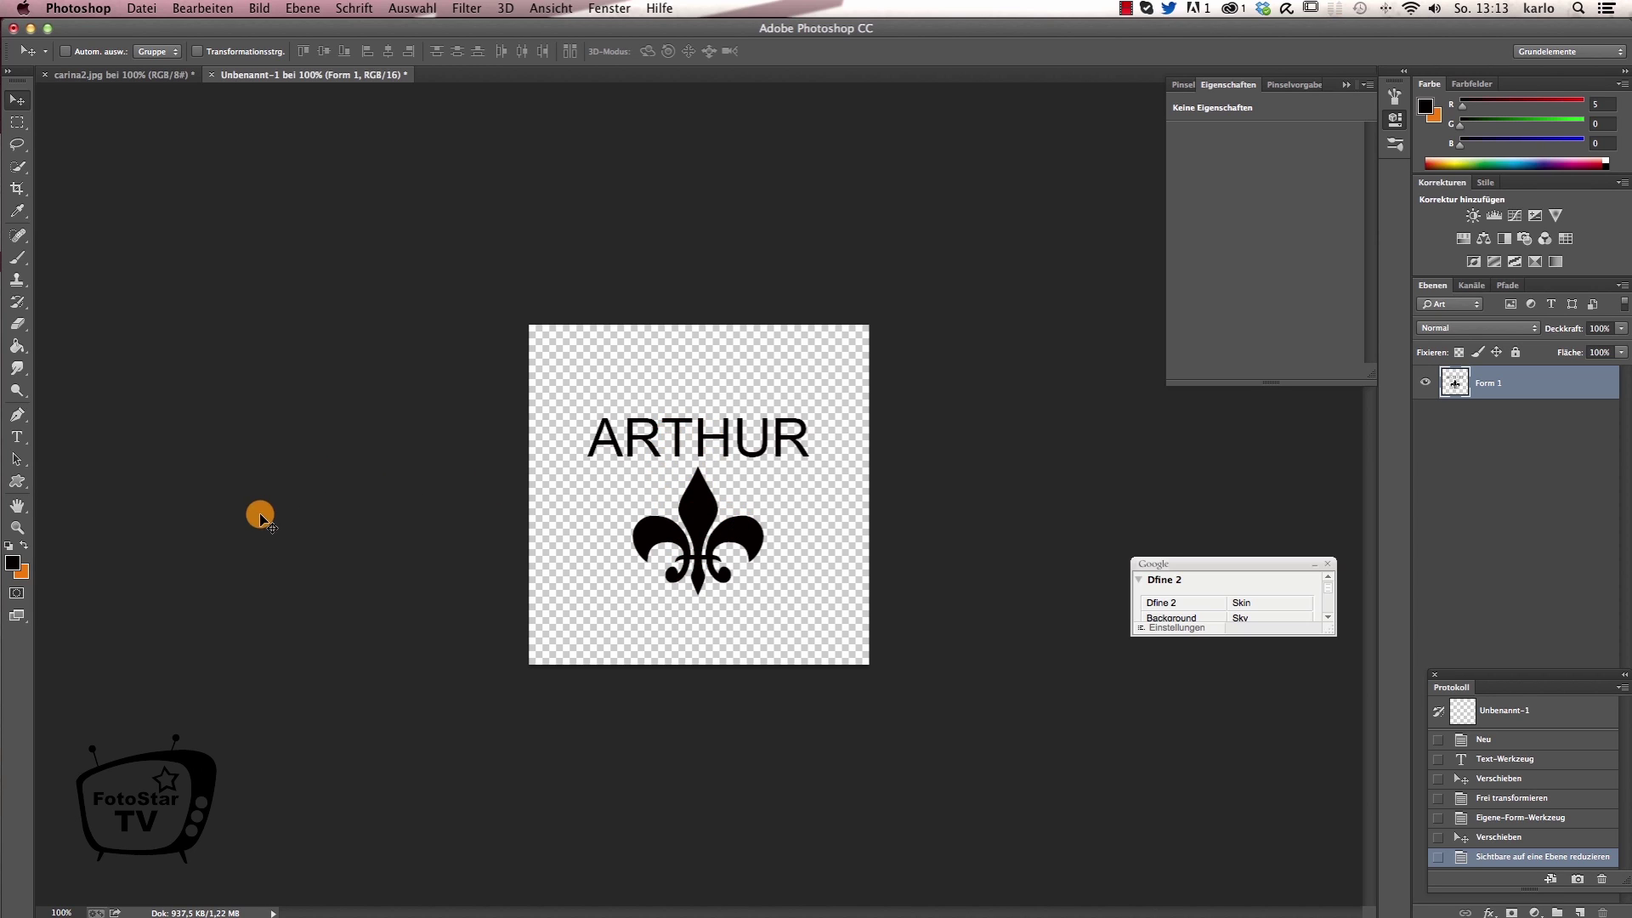
- Quick-select the merged ARTHUR text and fleur-de-lis graphic
{"action": "left_click", "coordinate": [22, 171]}
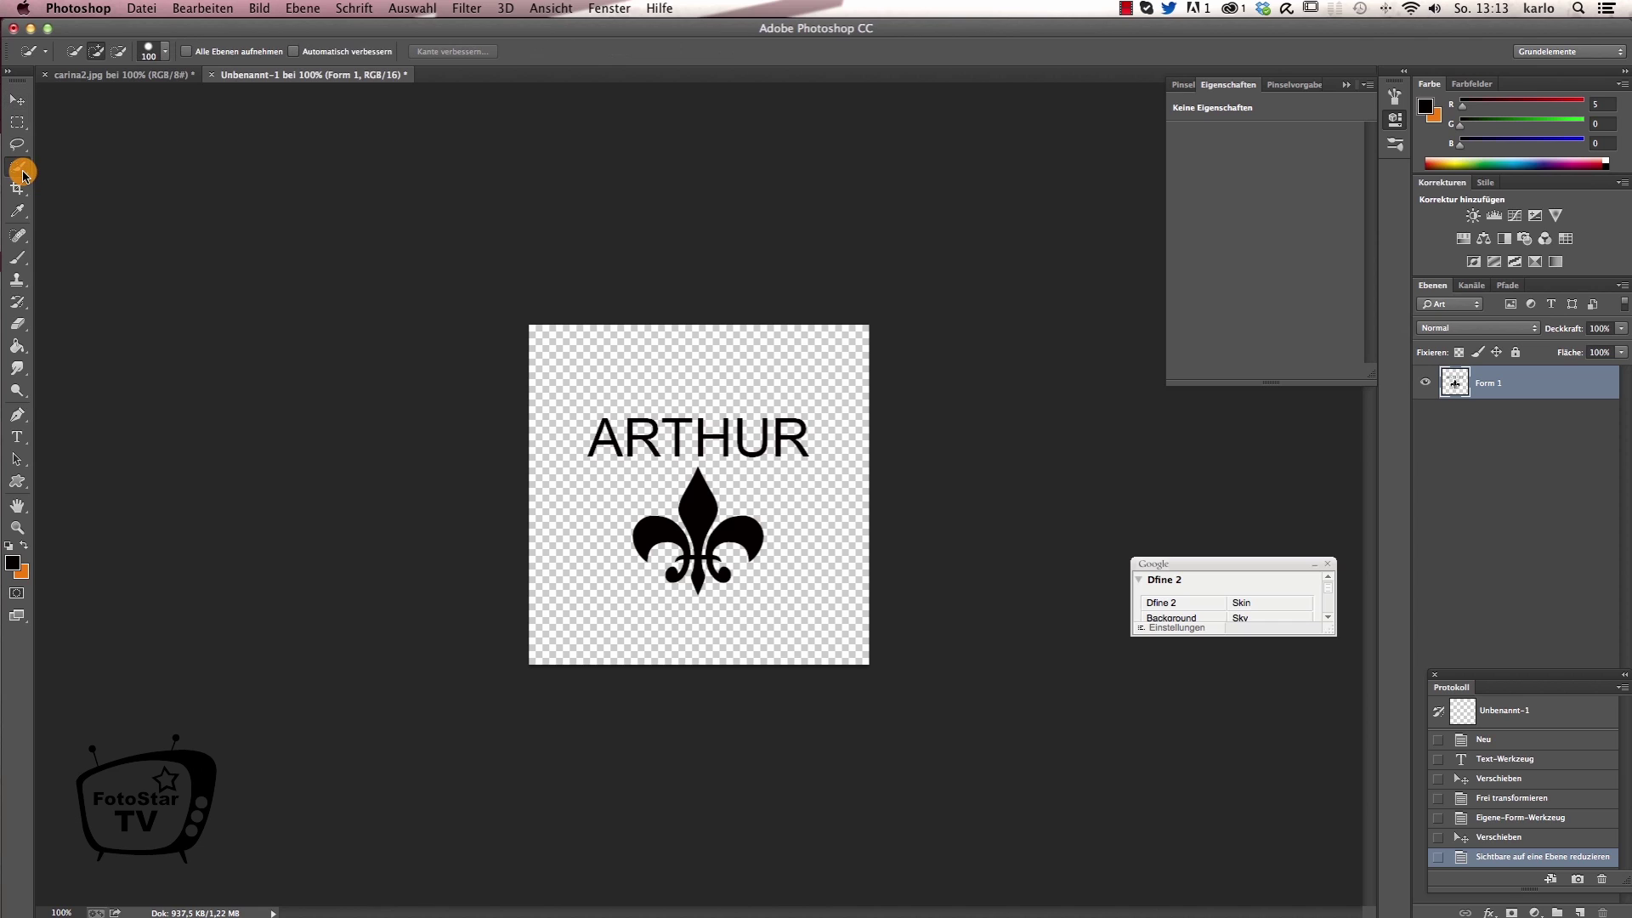
{"action": "left_click_drag", "start_coordinate": [794, 547], "coordinate": [816, 590]}
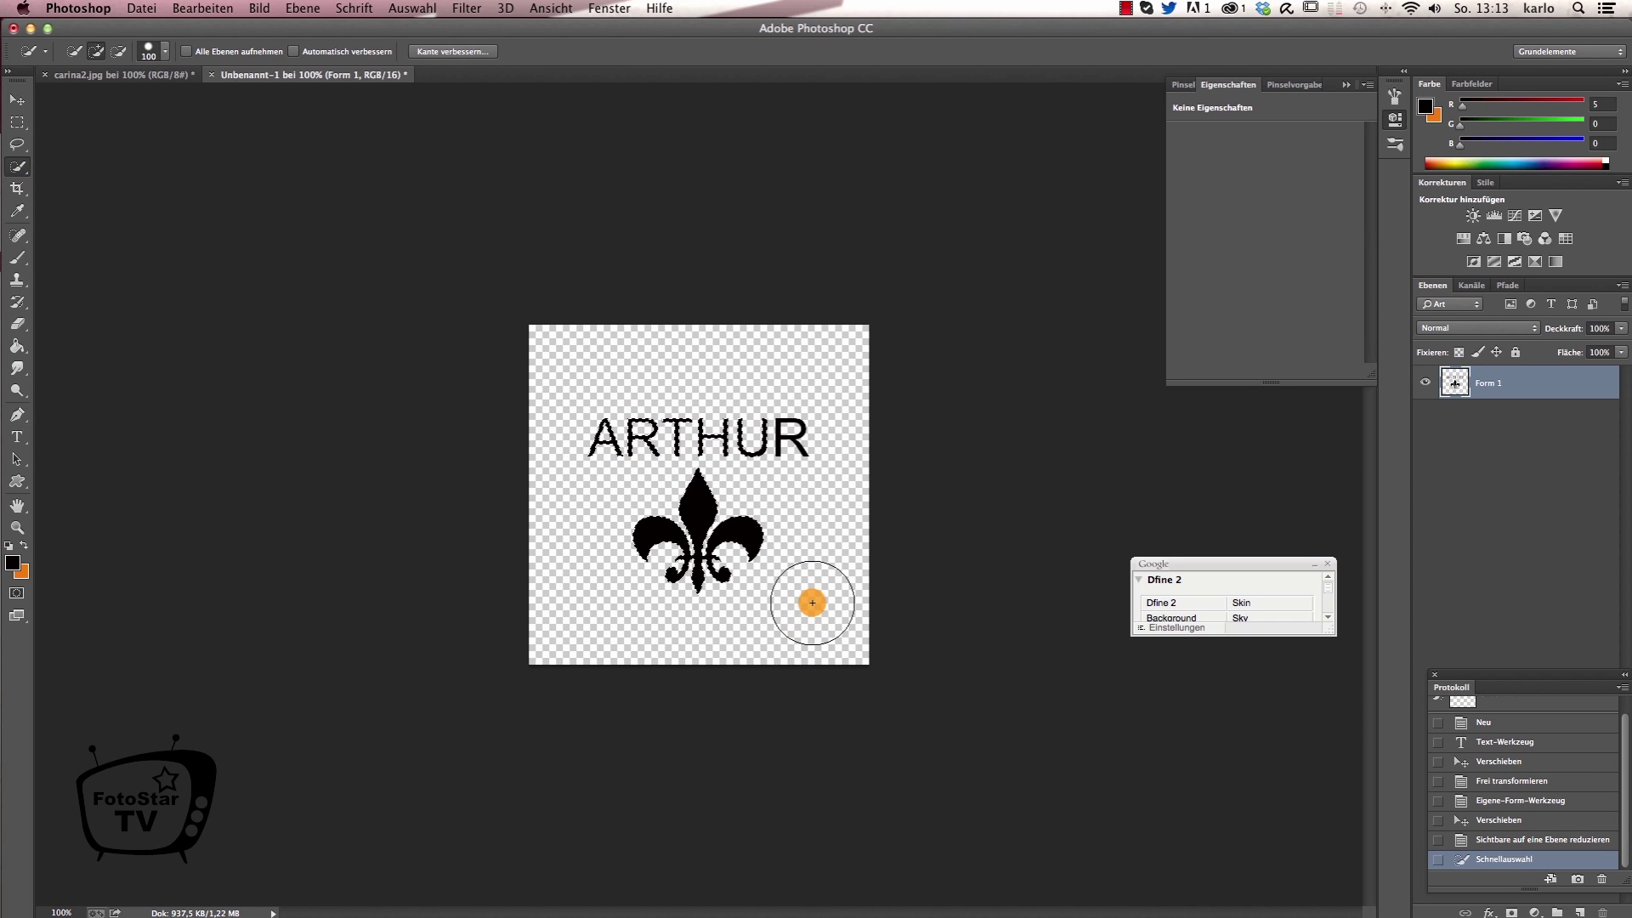
{"action": "left_click_drag", "start_coordinate": [784, 443], "coordinate": [722, 509]}
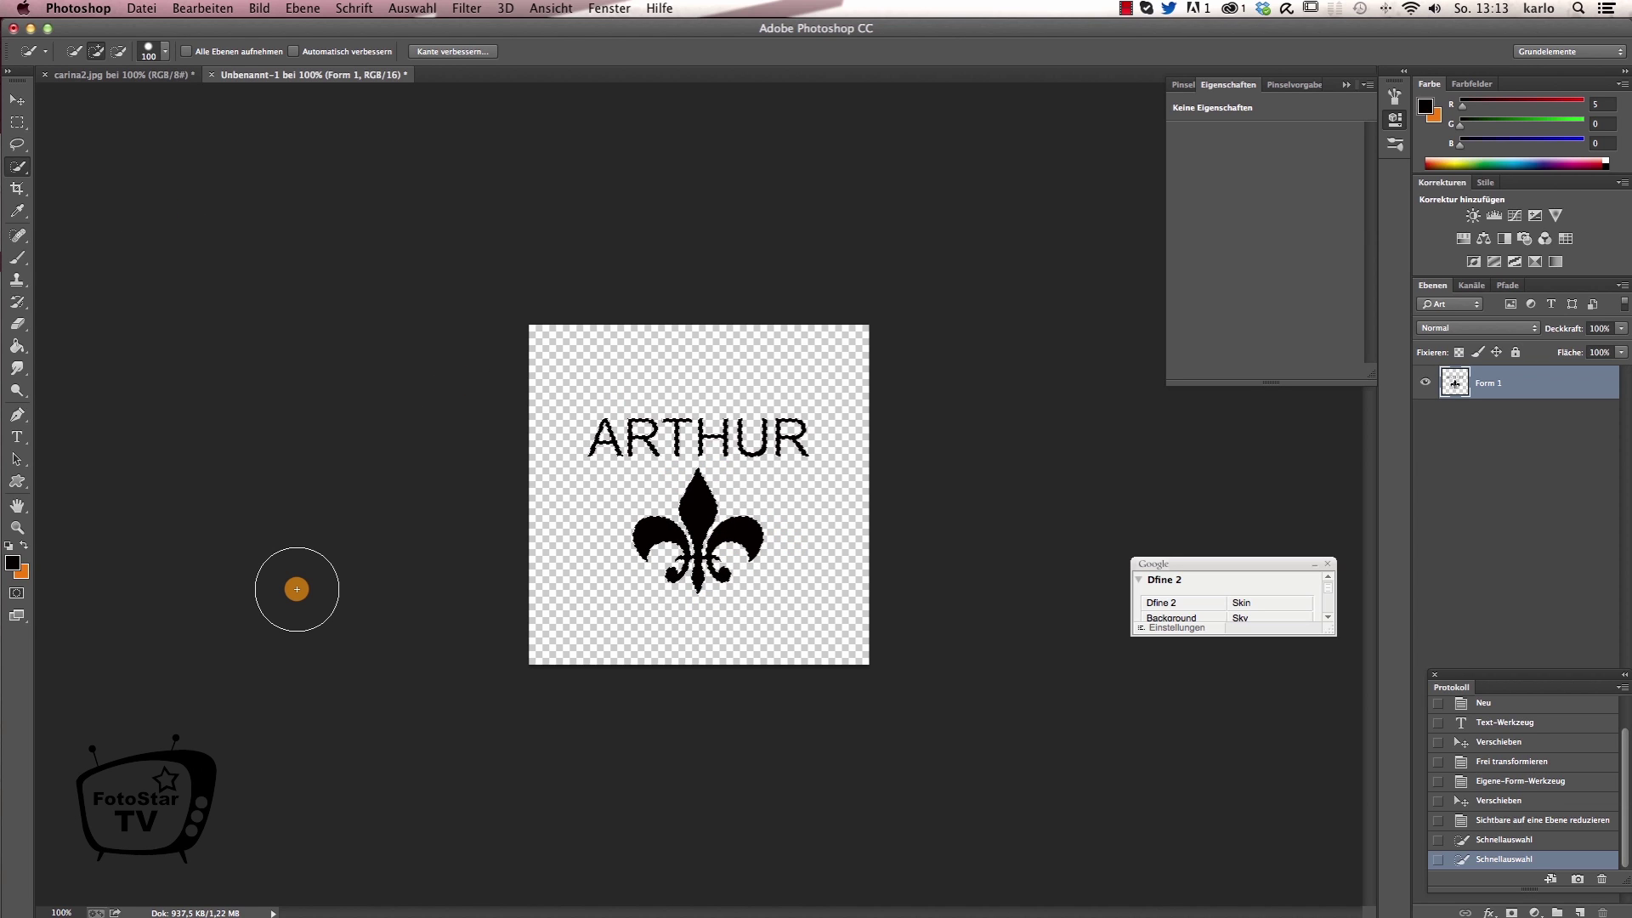
{"action": "left_click", "coordinate": [216, 10]}
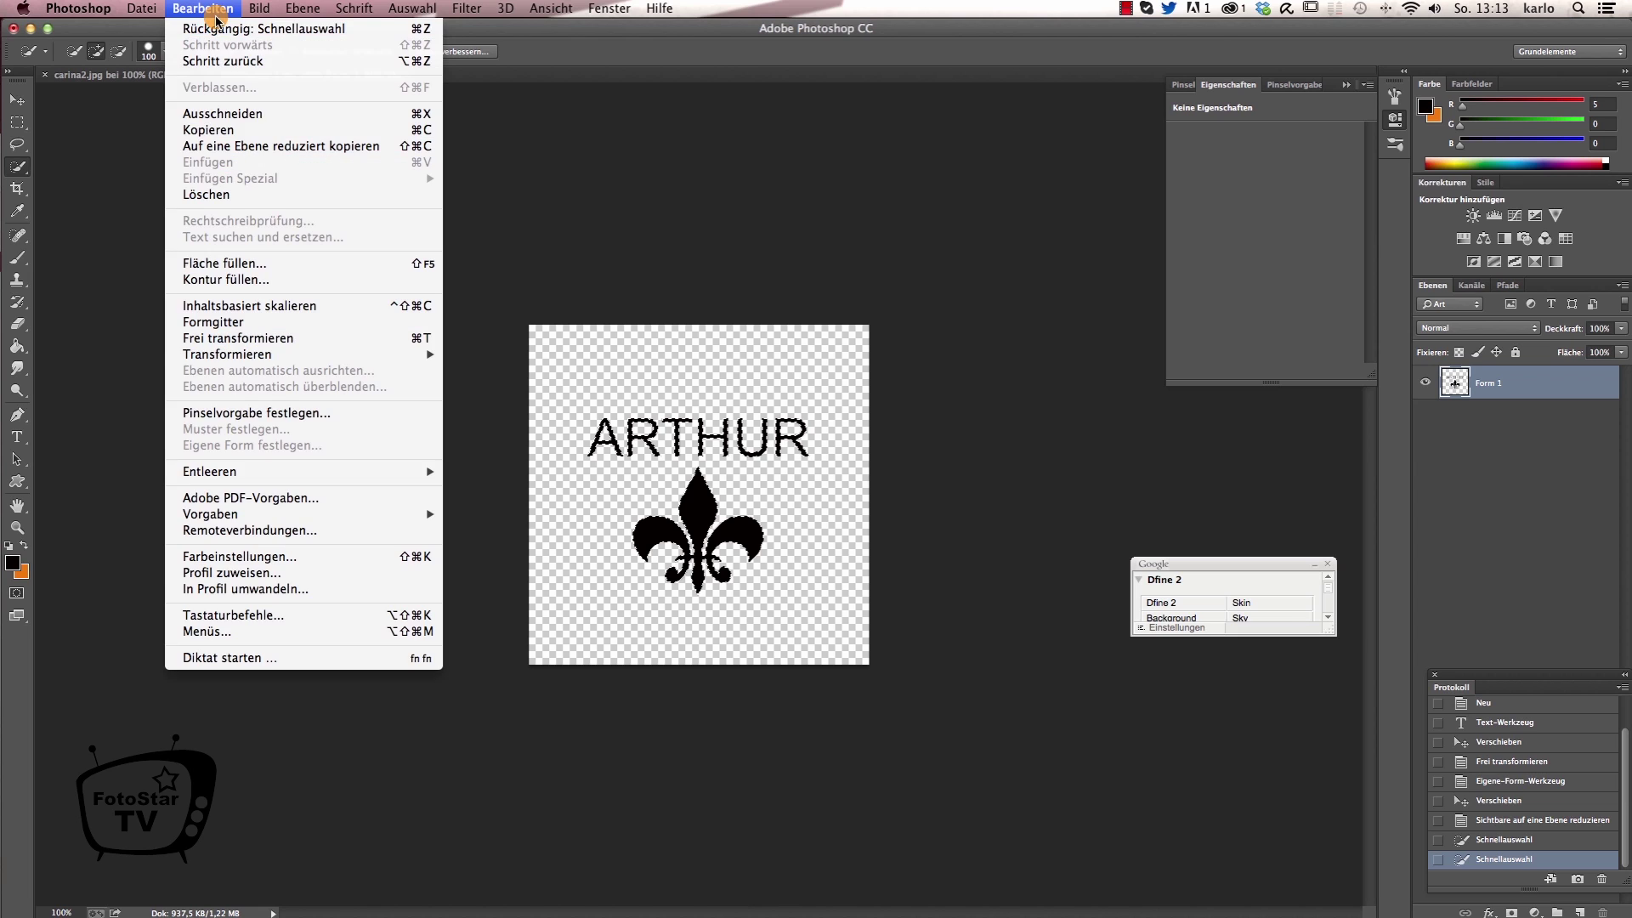
- Define the logo as a brush preset named Logo_1
{"action": "left_click", "coordinate": [270, 415]}
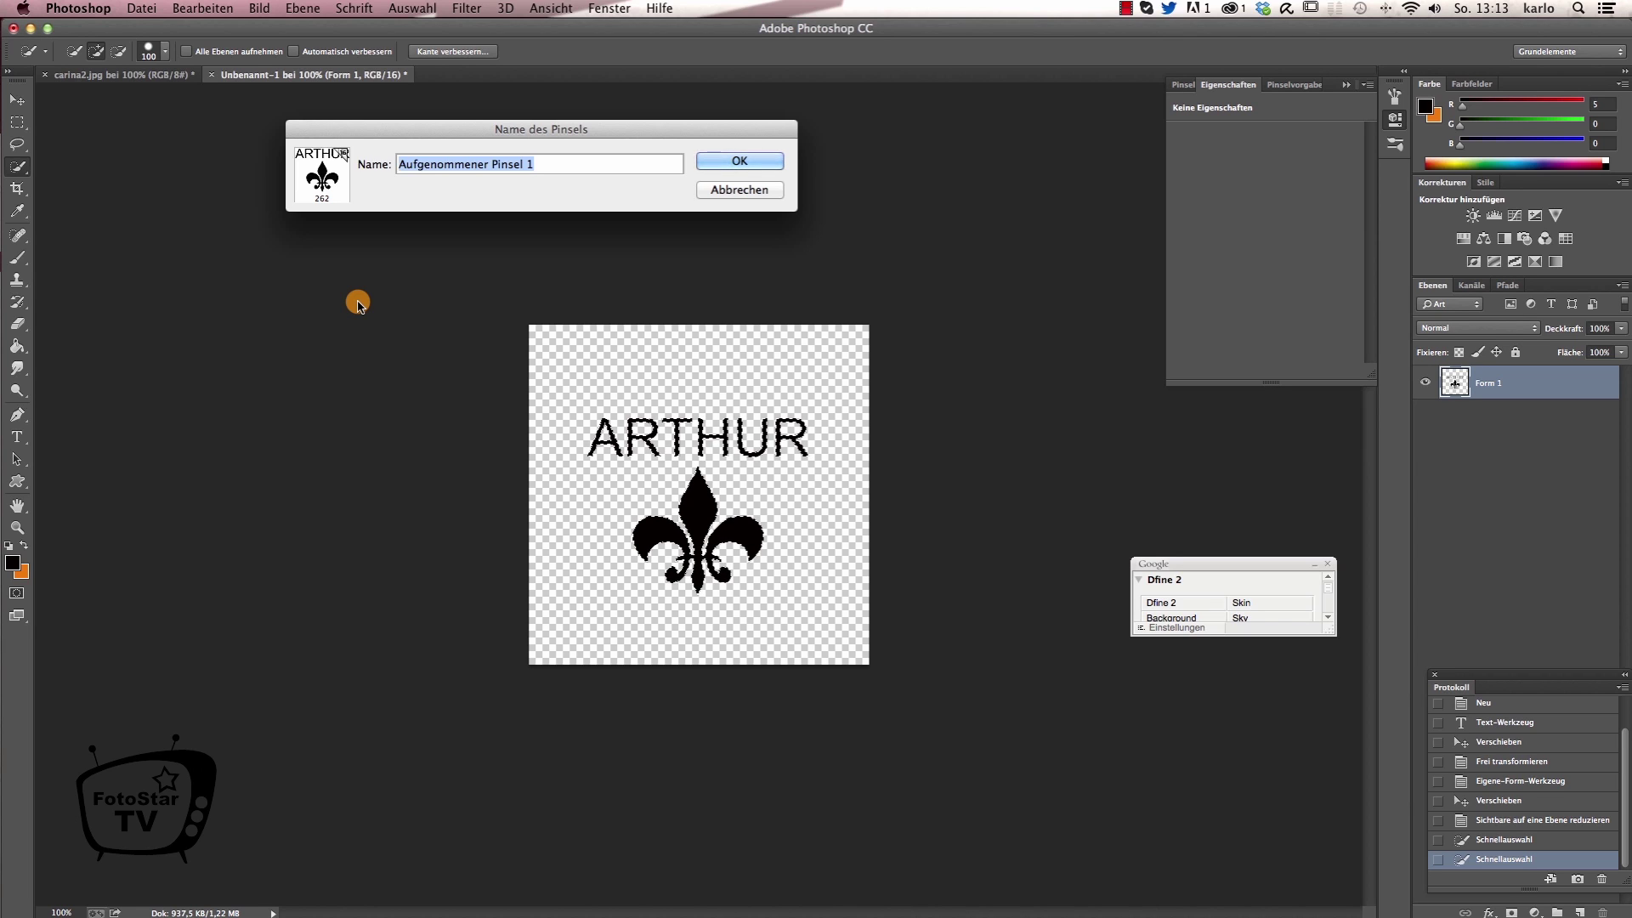
{"action": "type", "text": "Logo"}
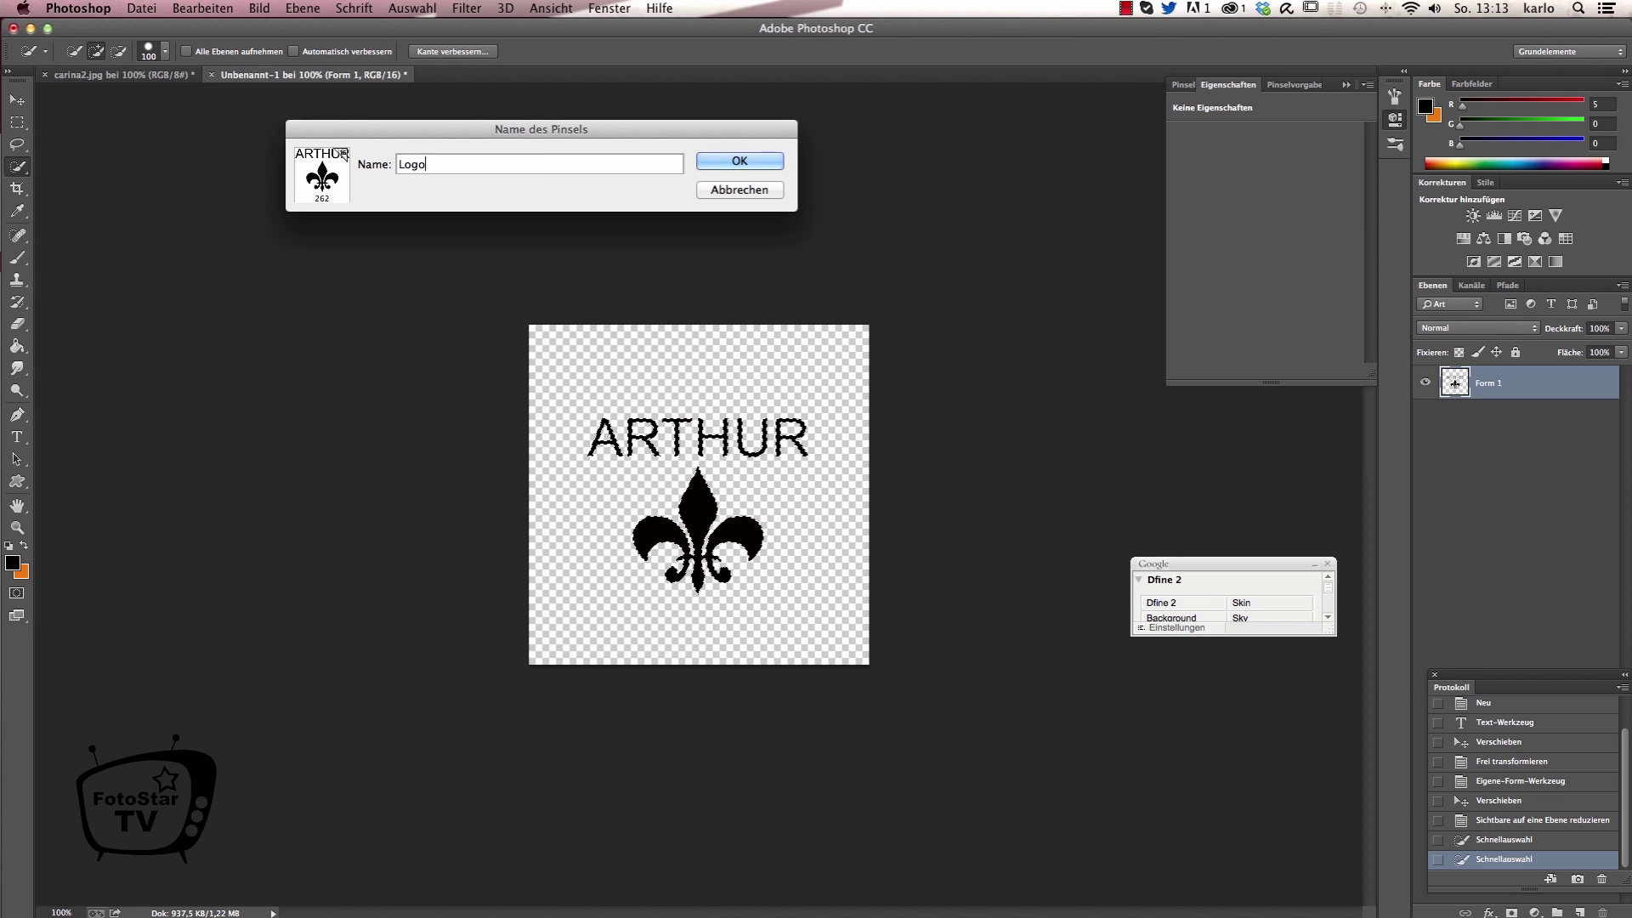
{"action": "type", "text": "_1"}
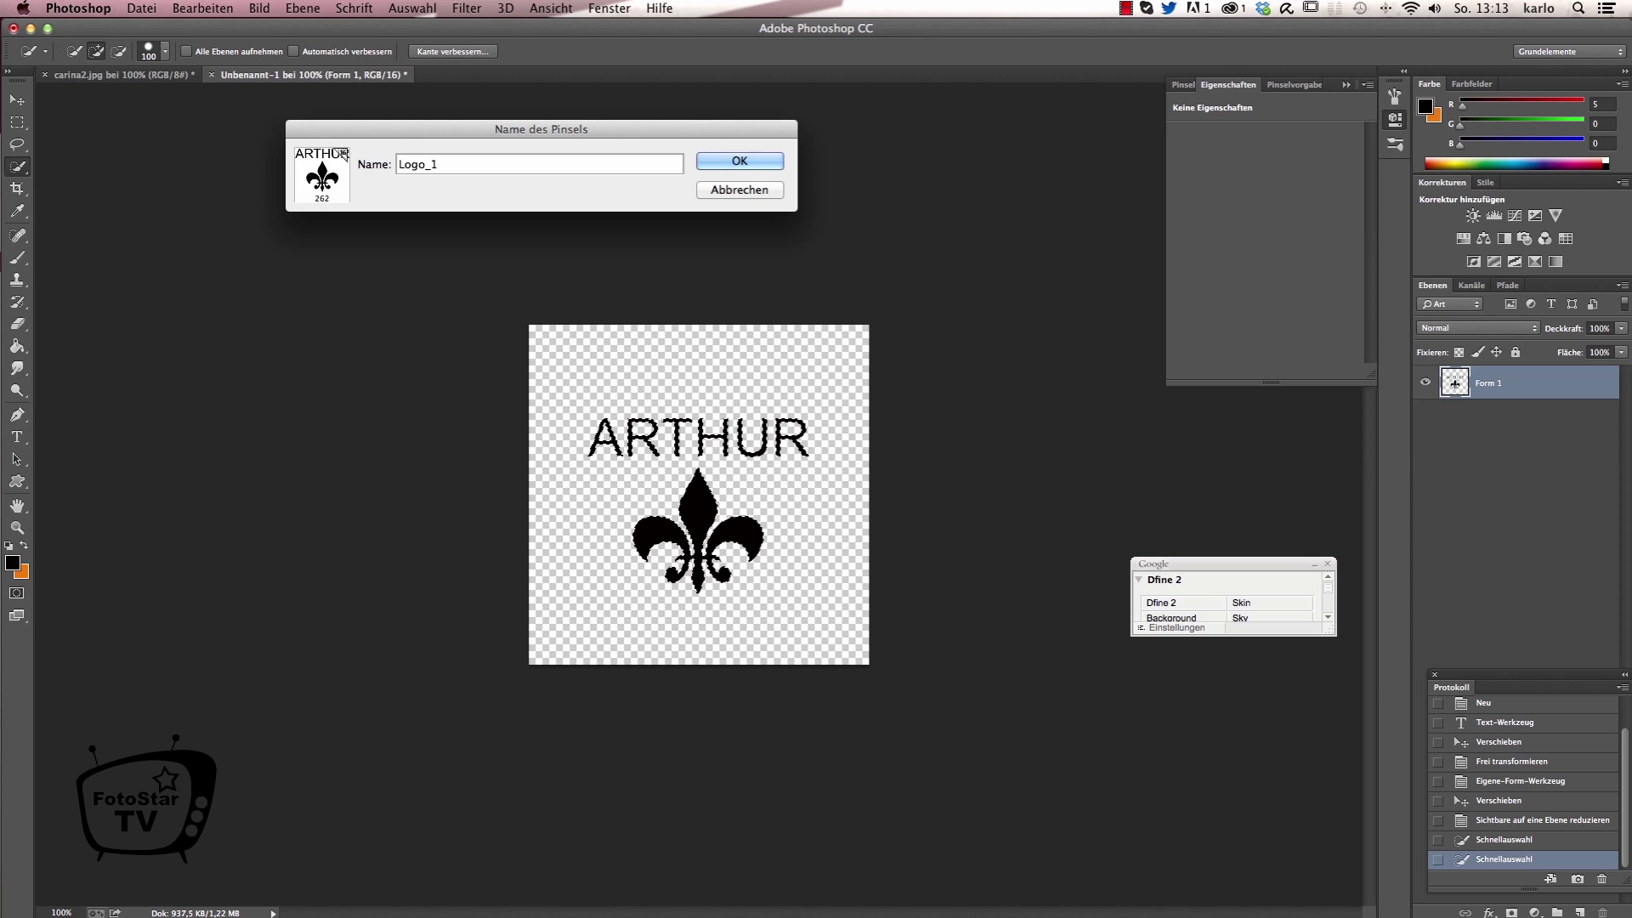
{"action": "key", "text": "Return"}
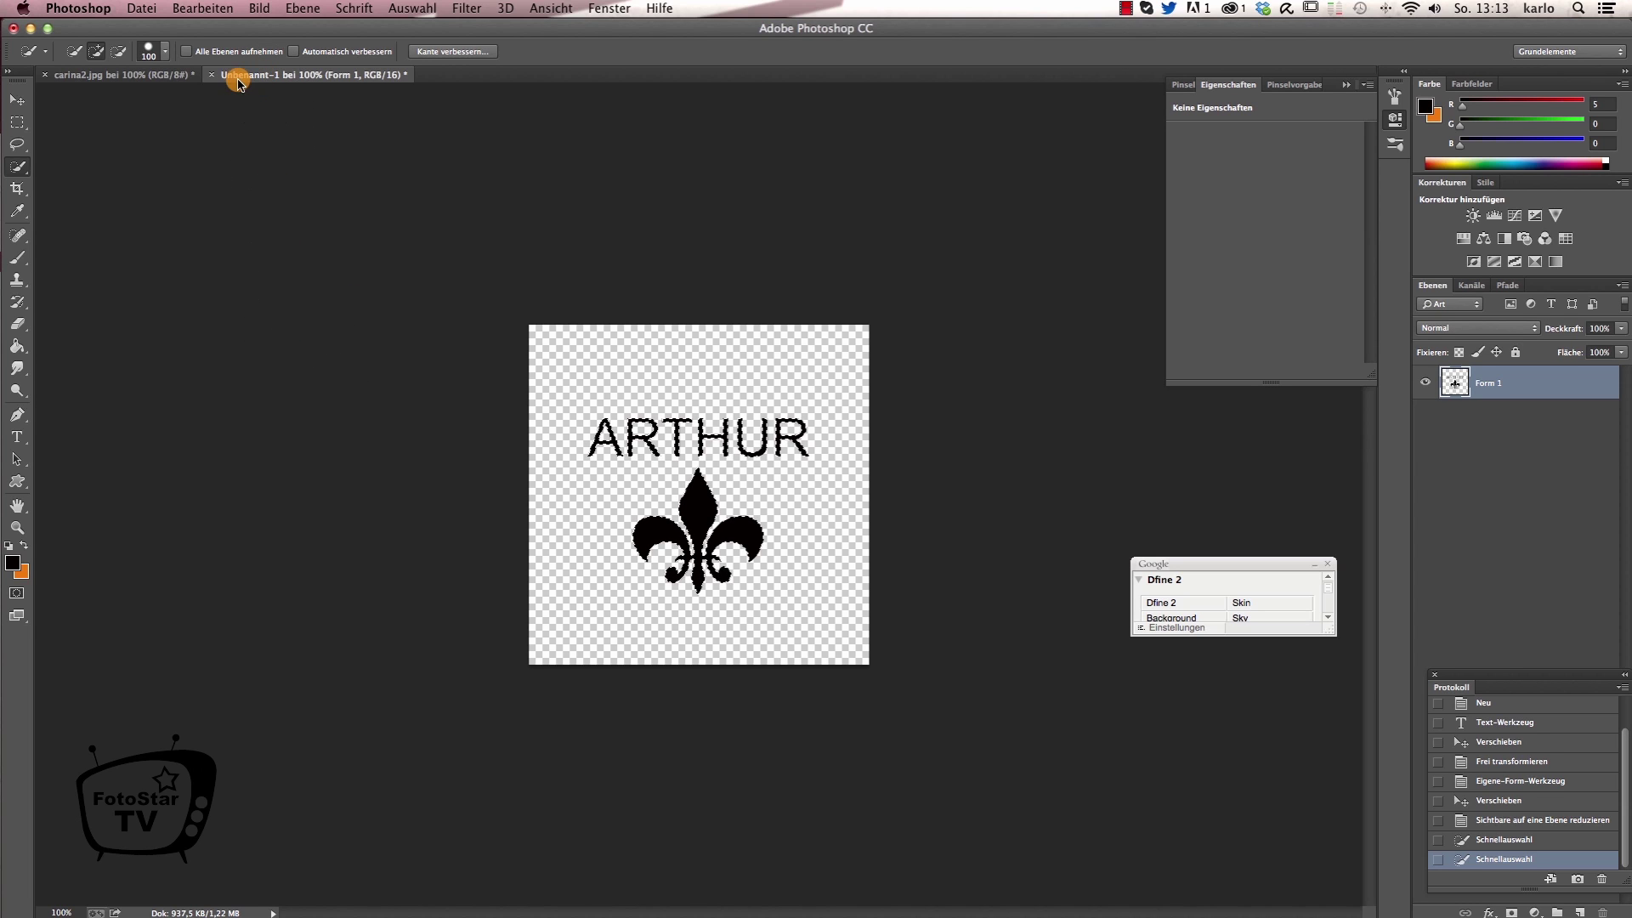
- Close Unbenannt-1 without saving and browse the brush presets over carina2.jpg
{"action": "left_click", "coordinate": [210, 76]}
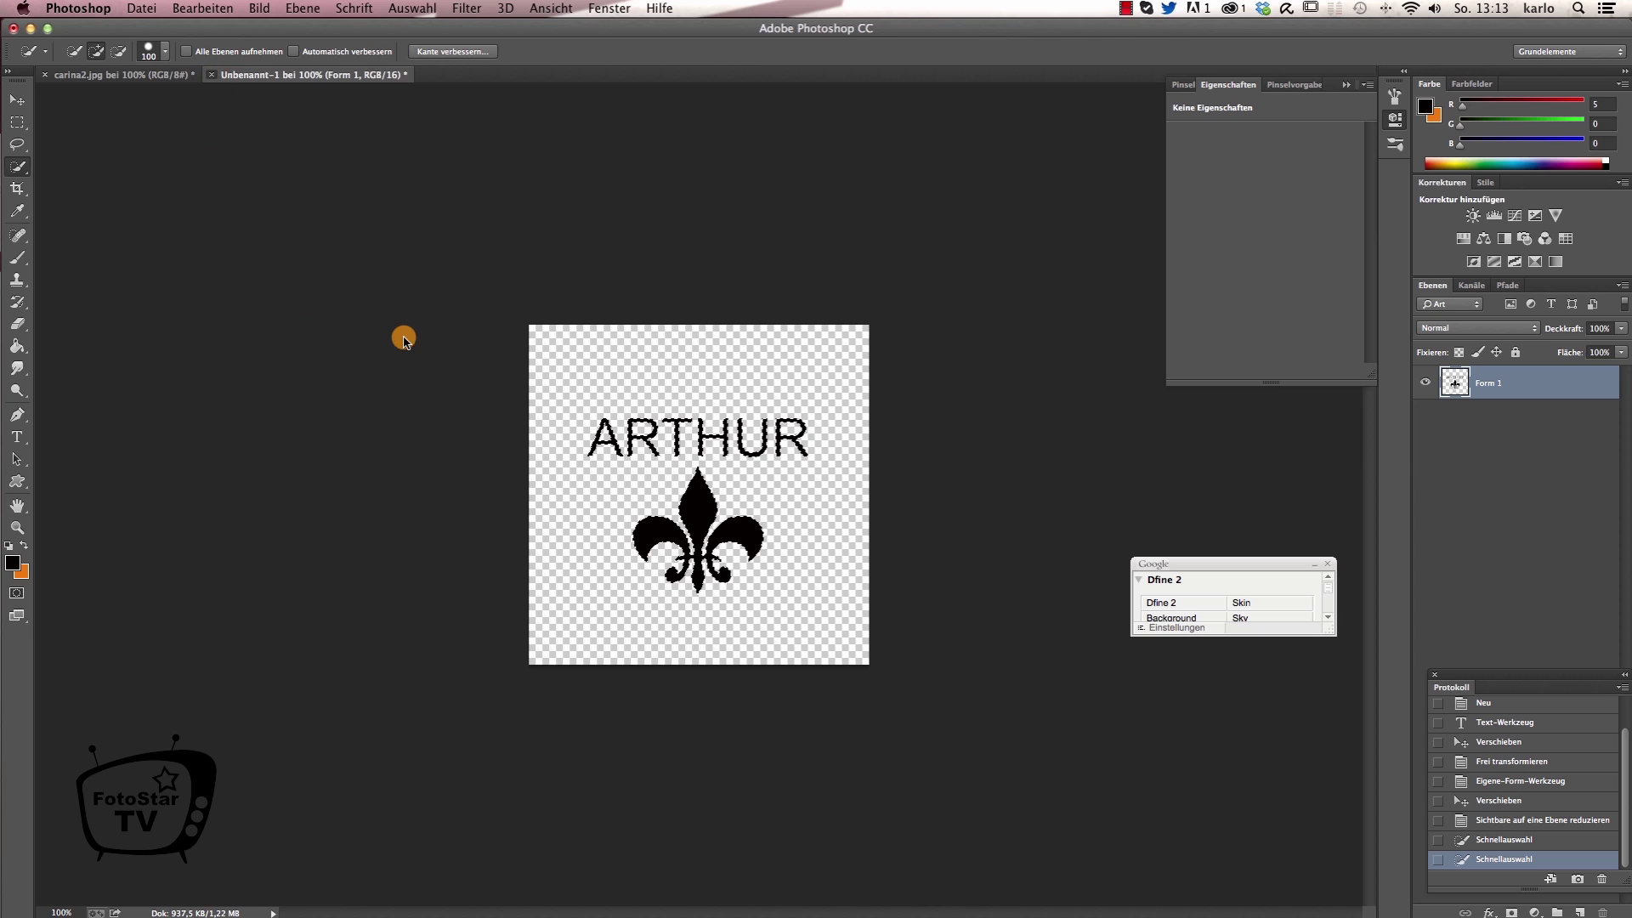
{"action": "left_click", "coordinate": [762, 330]}
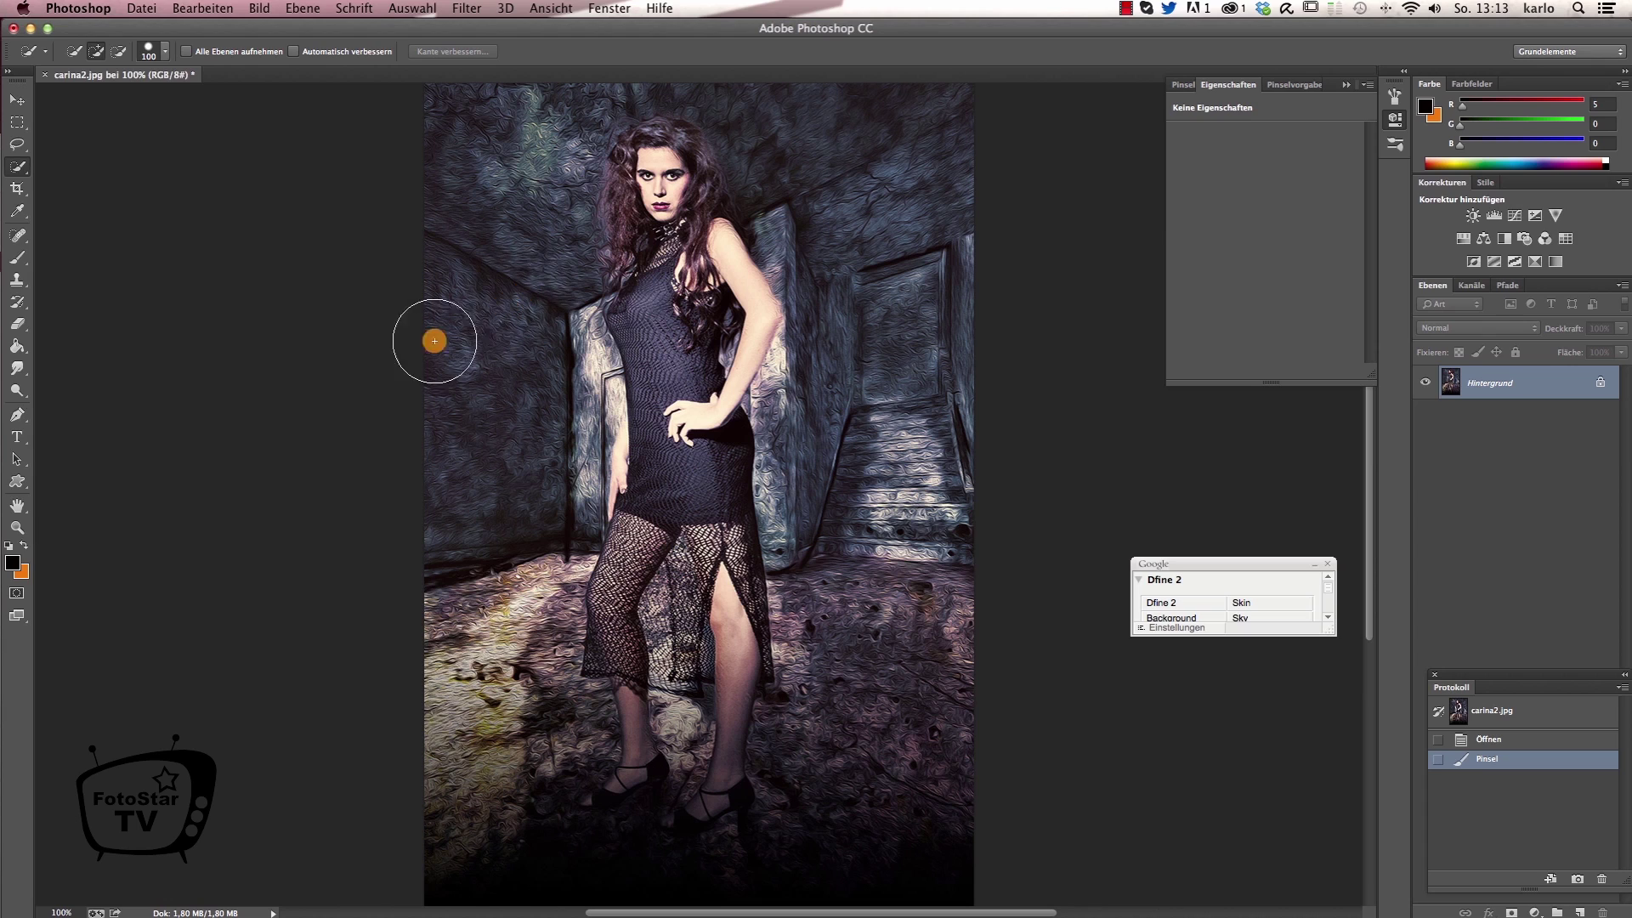
{"action": "left_click", "coordinate": [14, 258]}
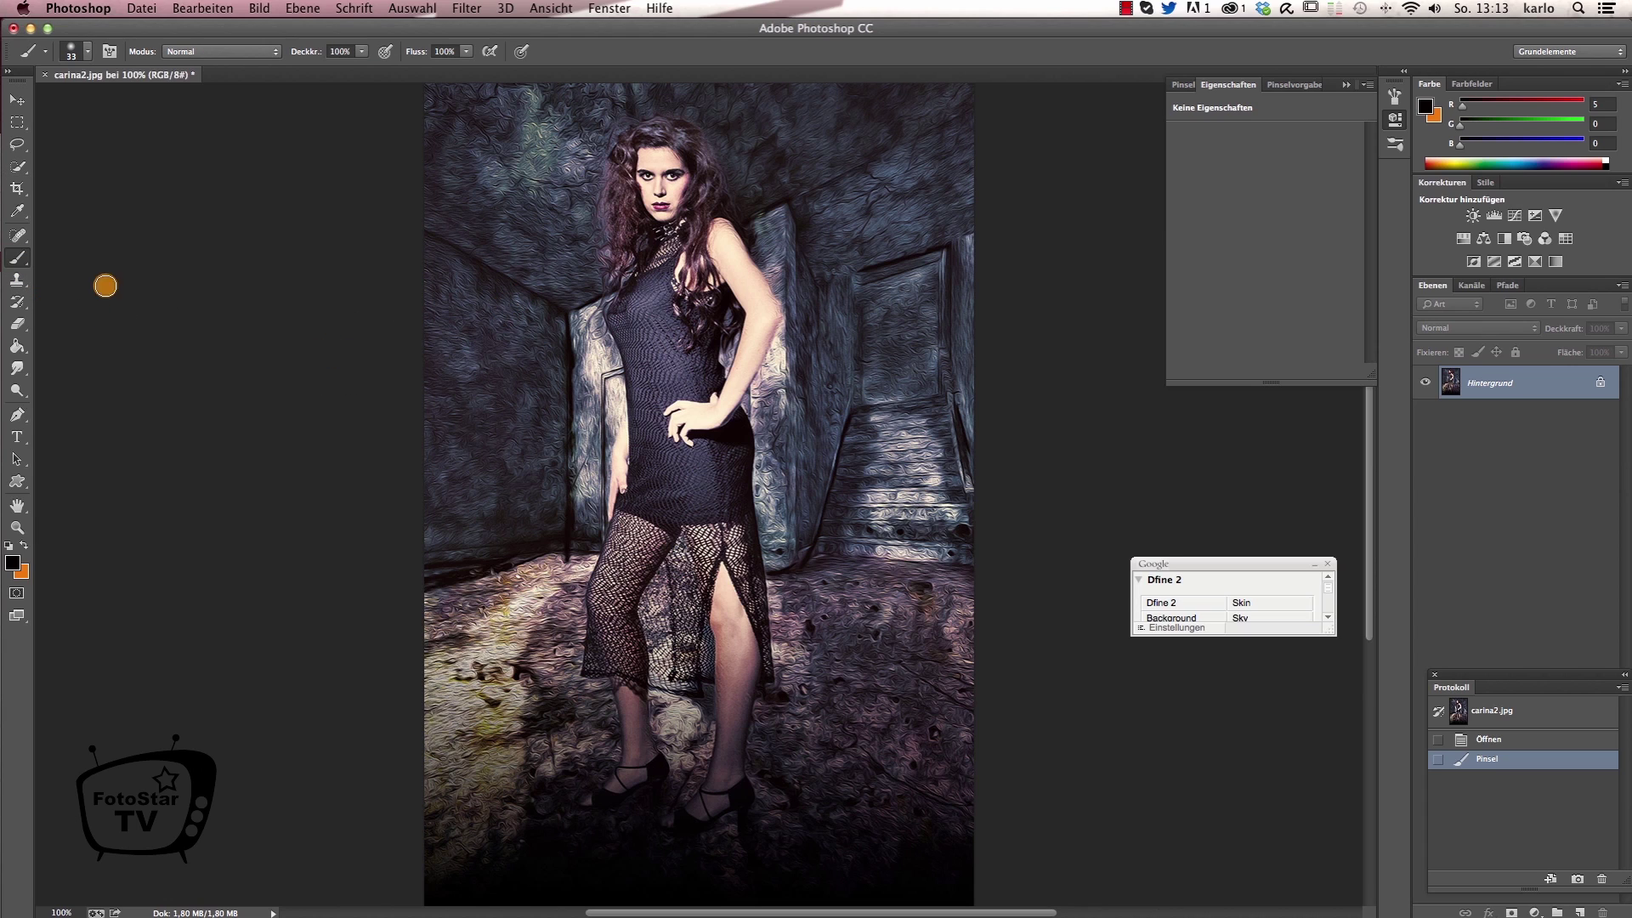
{"action": "left_click", "coordinate": [90, 56]}
{"action": "left_click", "coordinate": [192, 179]}
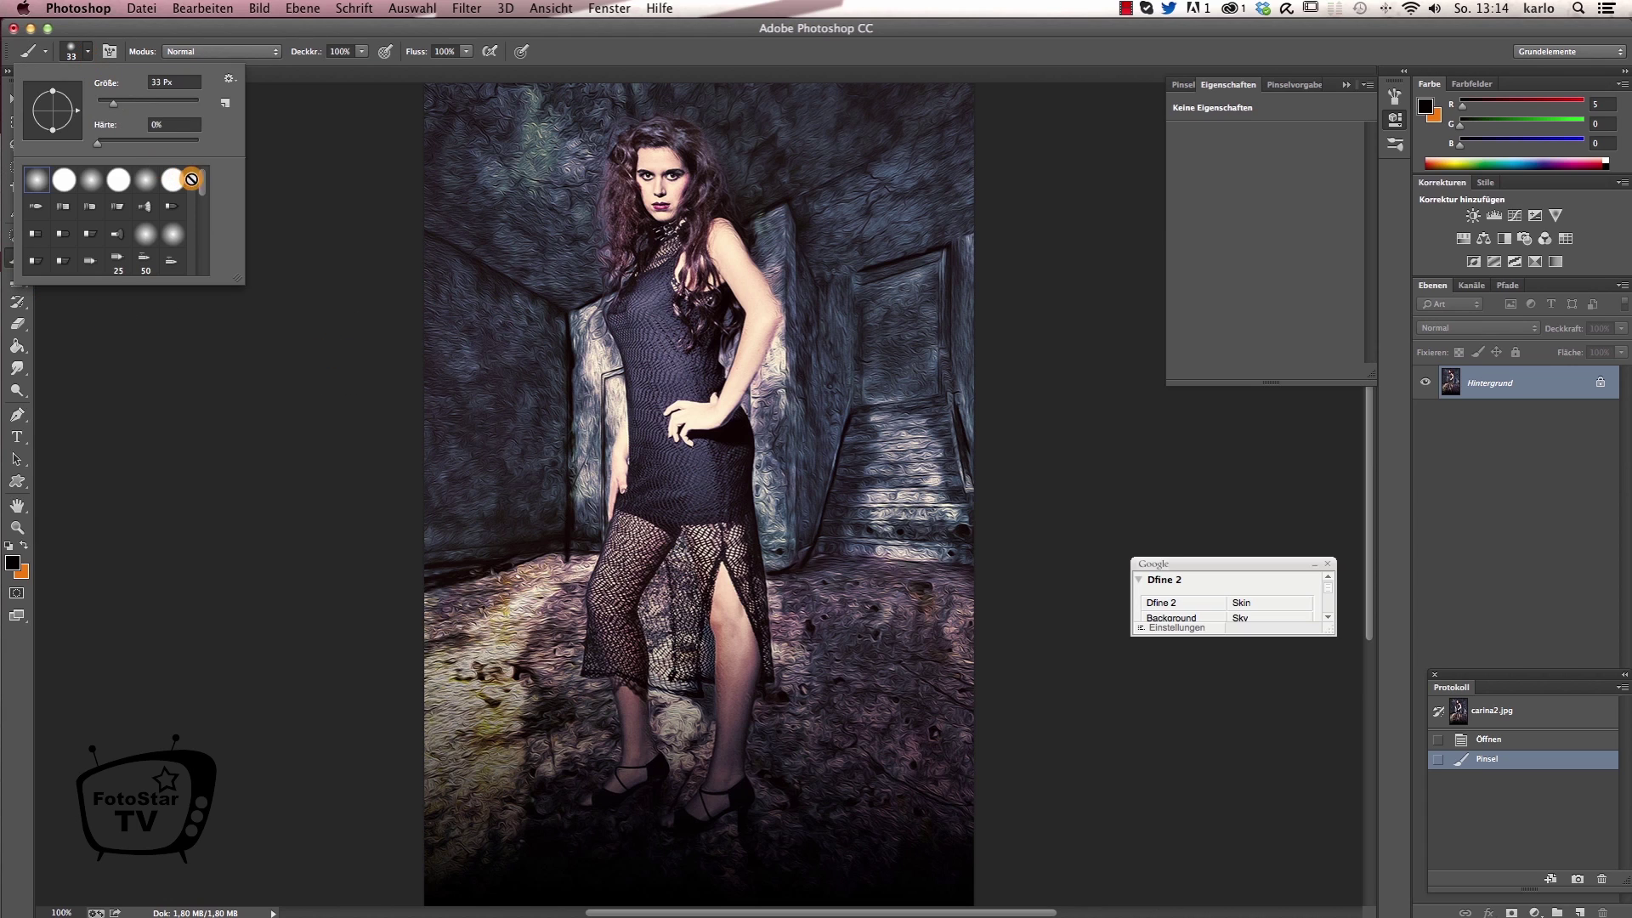
{"action": "left_click_drag", "start_coordinate": [204, 182], "coordinate": [220, 325]}
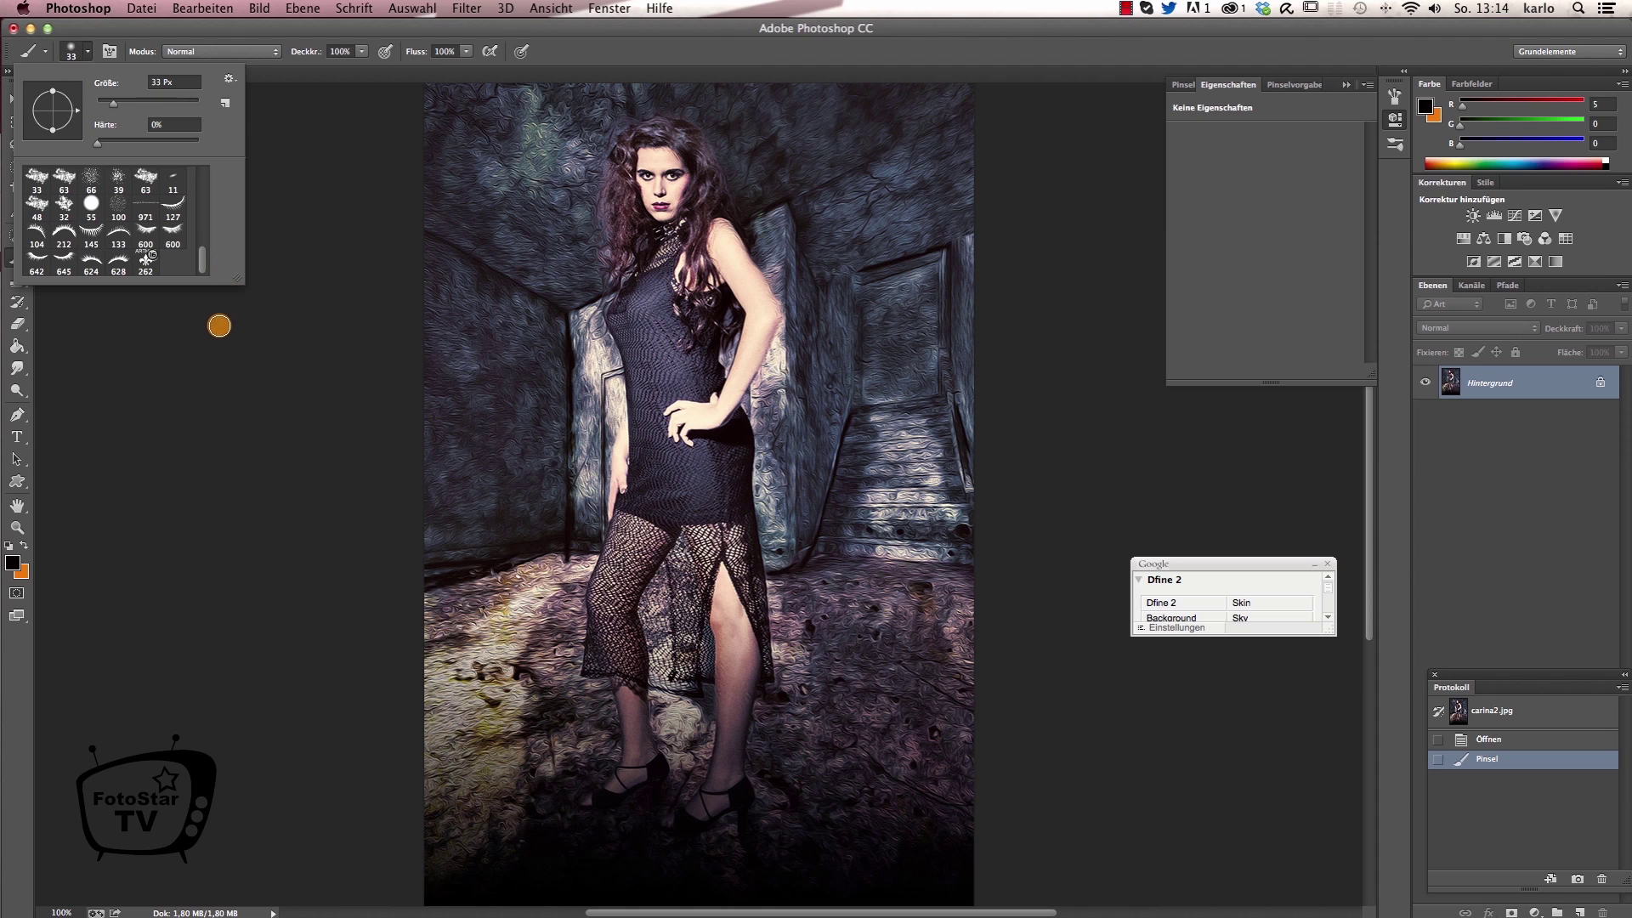
- Stamp the 262 px Logo_1 brush in black lower down and in pink on the left
{"action": "left_click", "coordinate": [142, 272]}
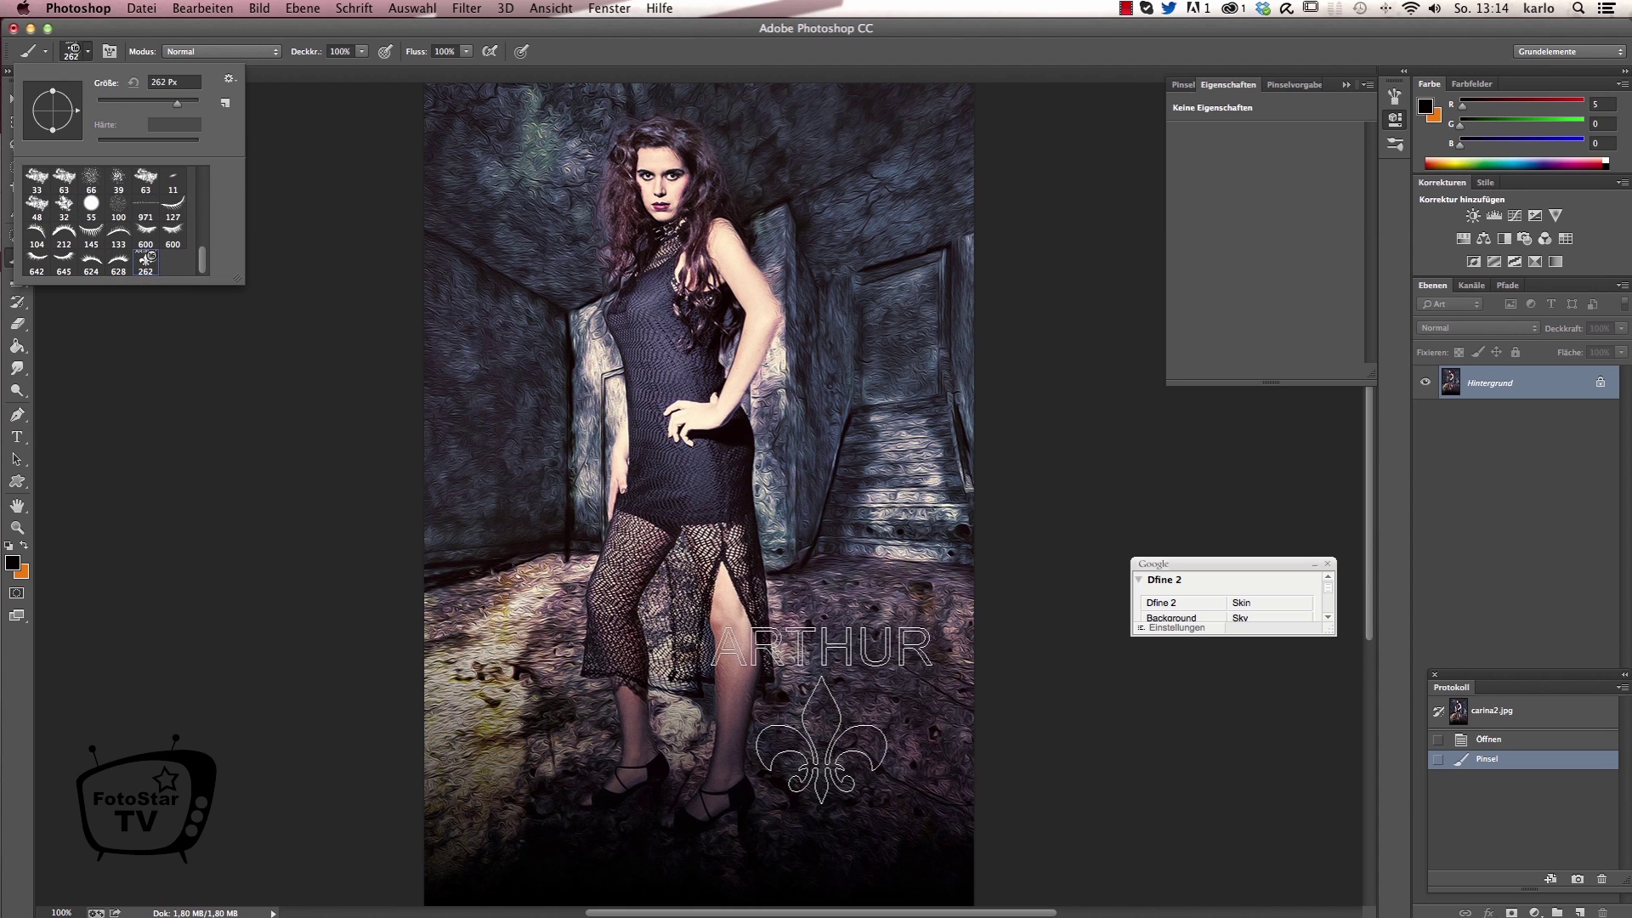
{"action": "left_click", "coordinate": [821, 714]}
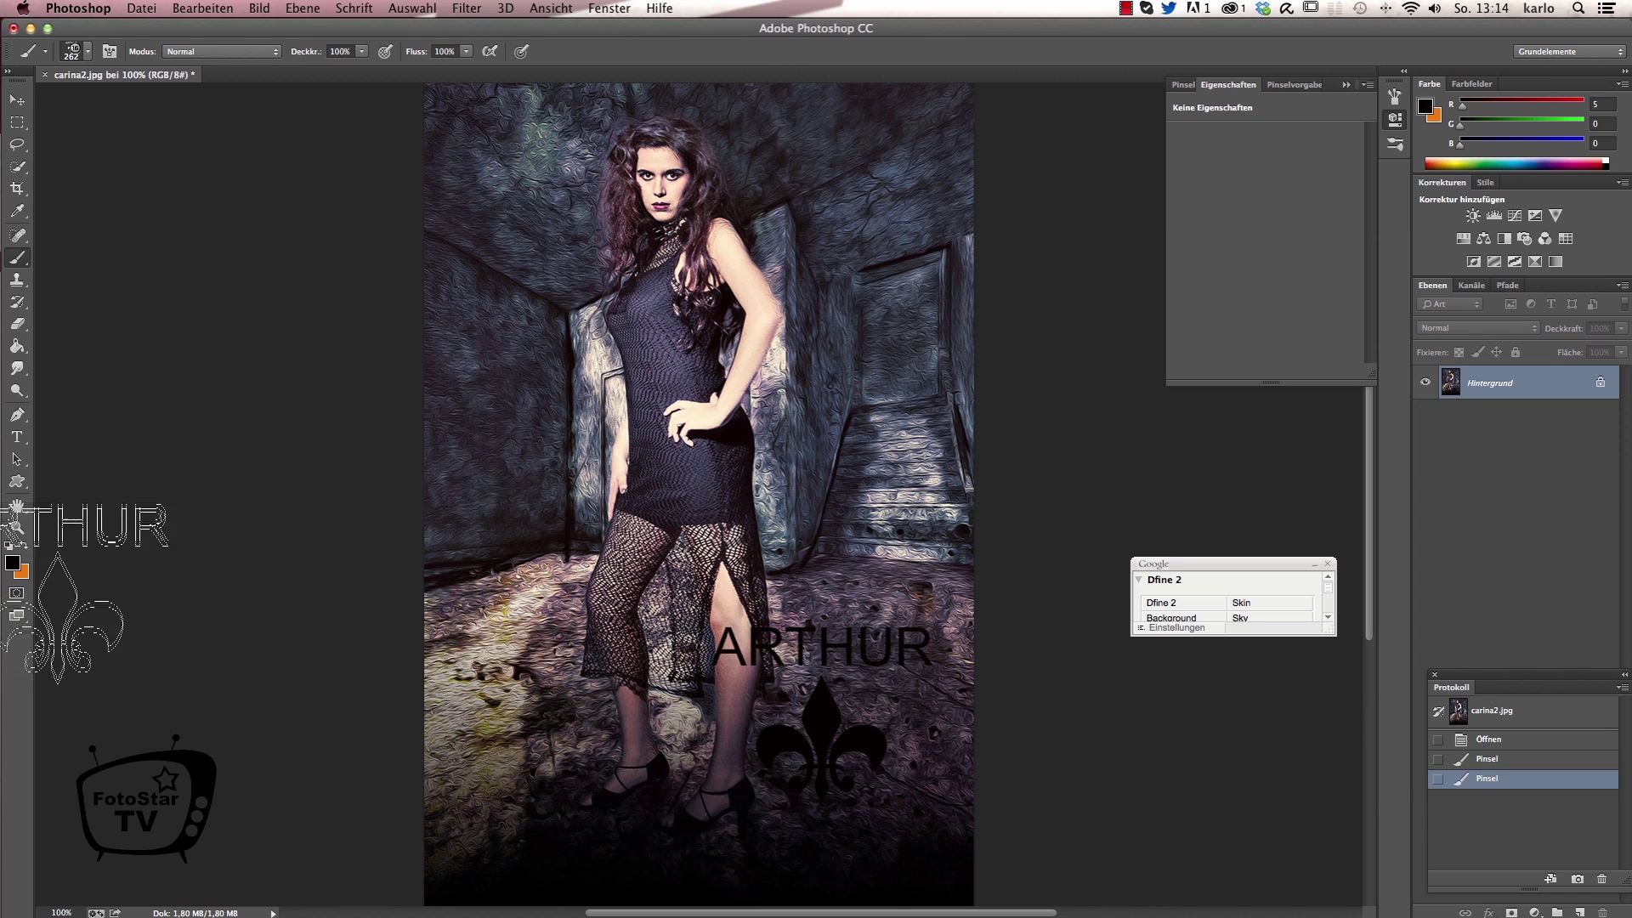
{"action": "left_click", "coordinate": [15, 564]}
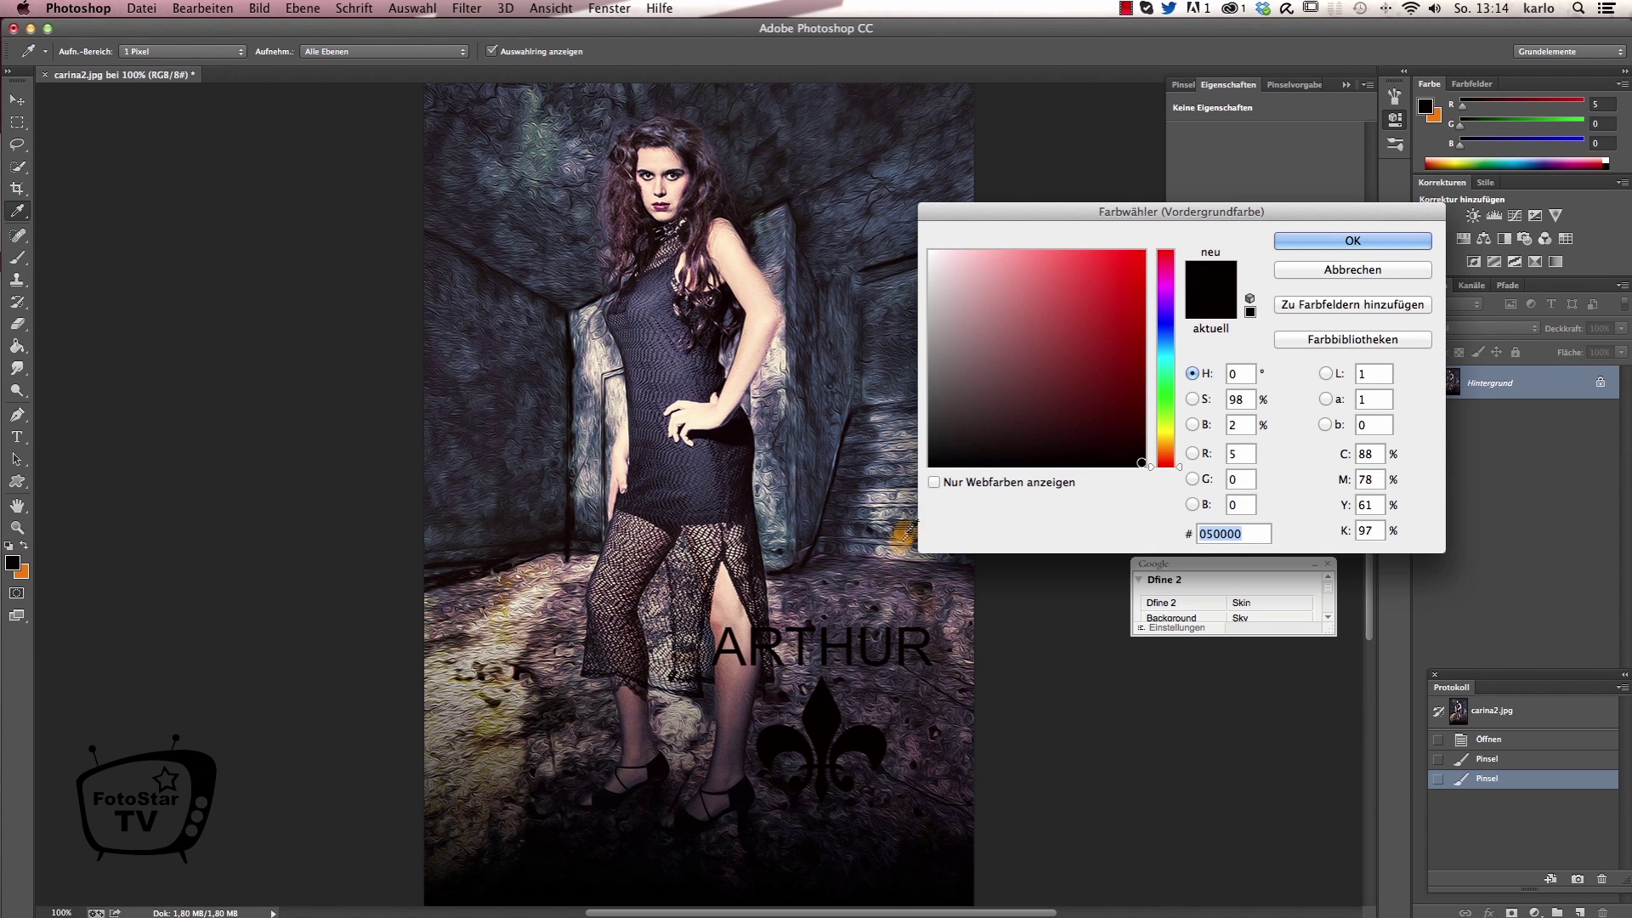
{"action": "left_click", "coordinate": [1027, 288]}
{"action": "left_click", "coordinate": [1352, 241]}
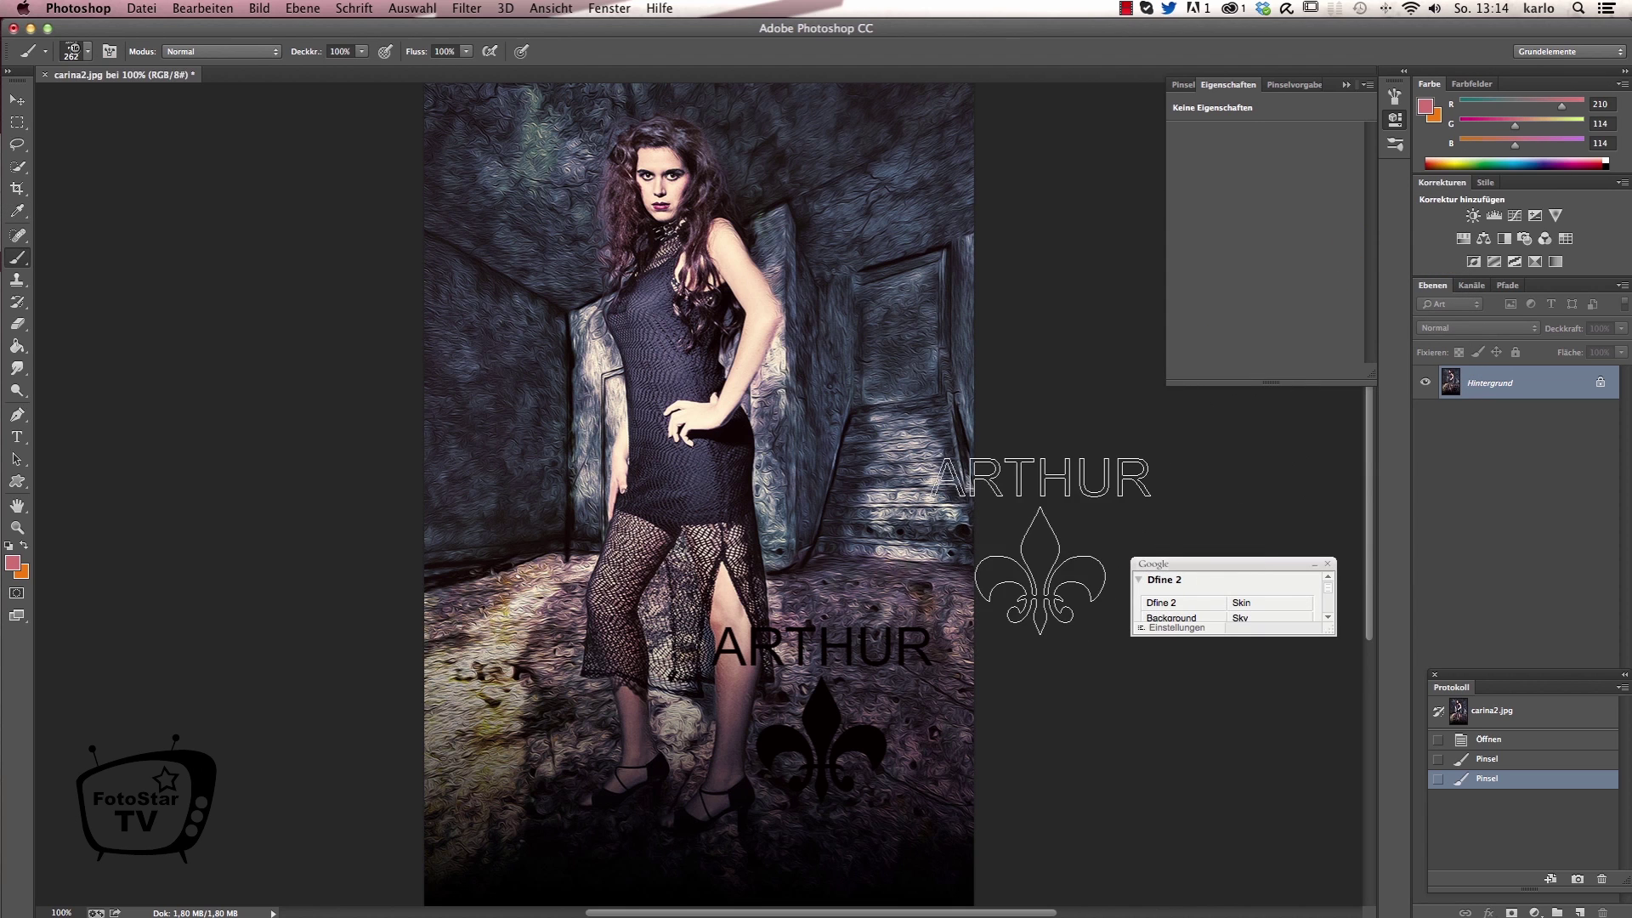
{"action": "left_click", "coordinate": [600, 436]}
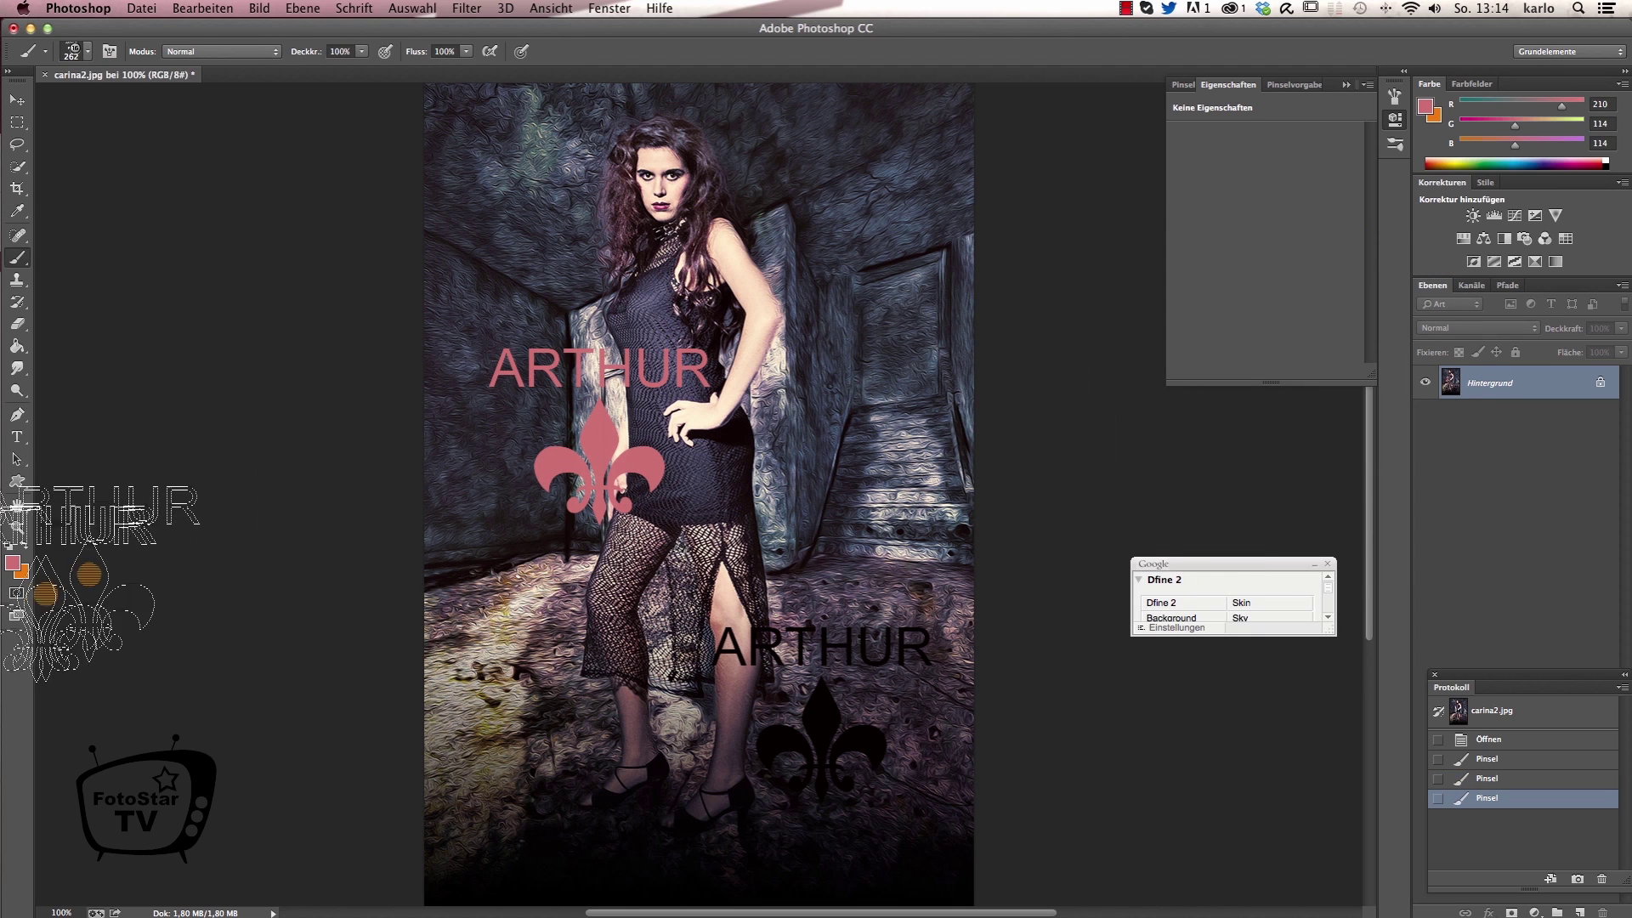
- Stamp the logo in near-white beside her face
{"action": "left_click", "coordinate": [15, 568]}
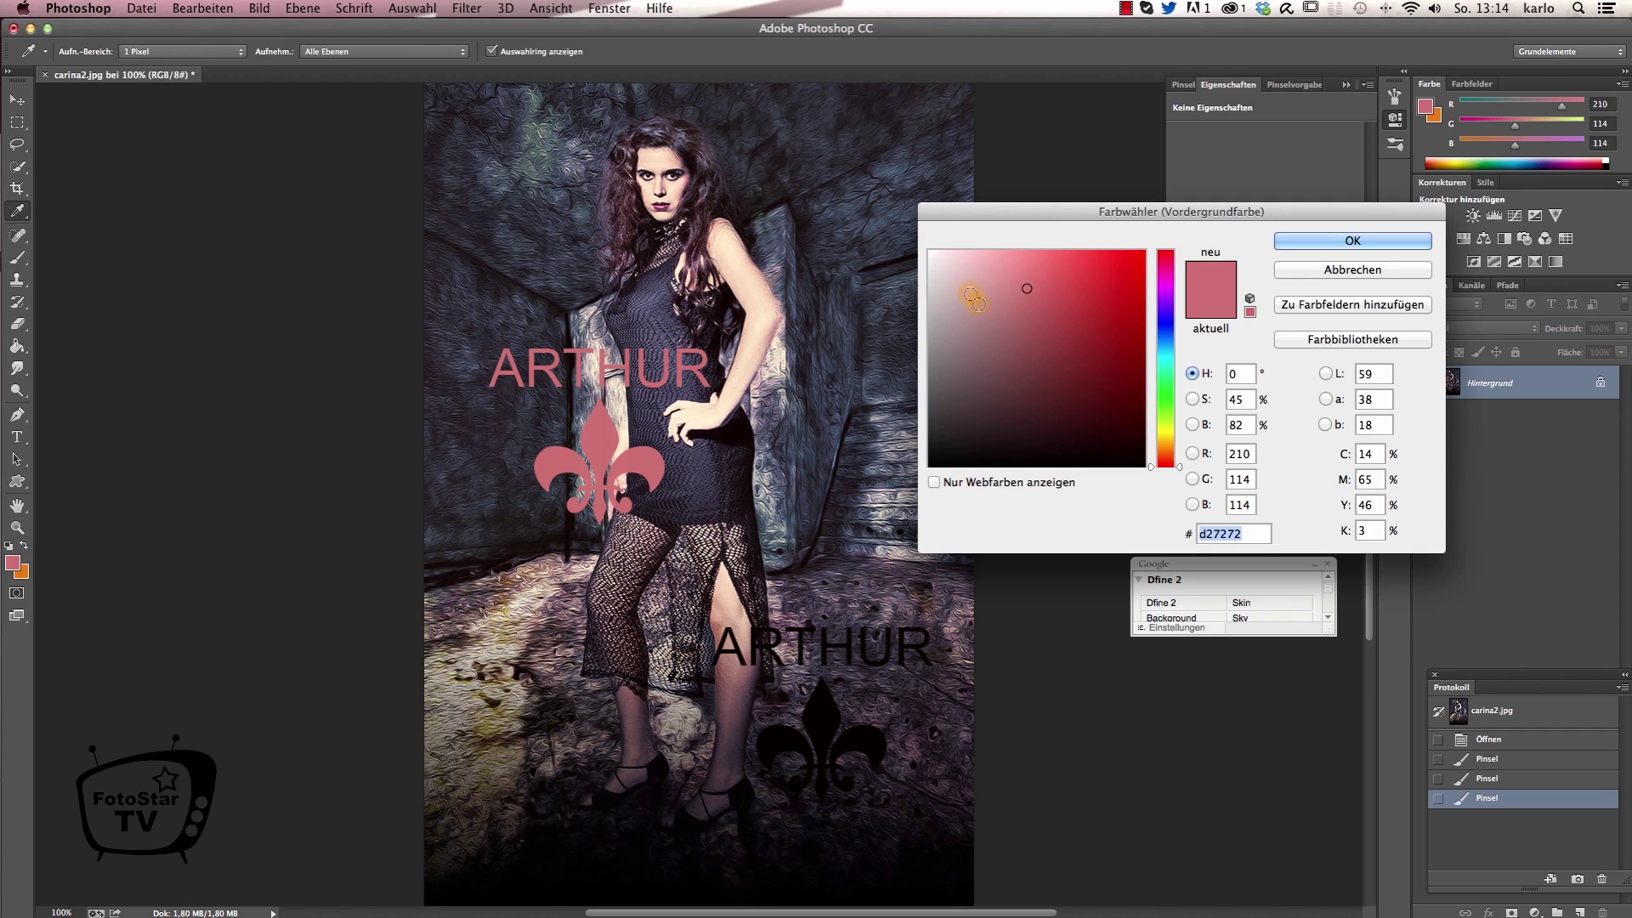
{"action": "left_click", "coordinate": [934, 258]}
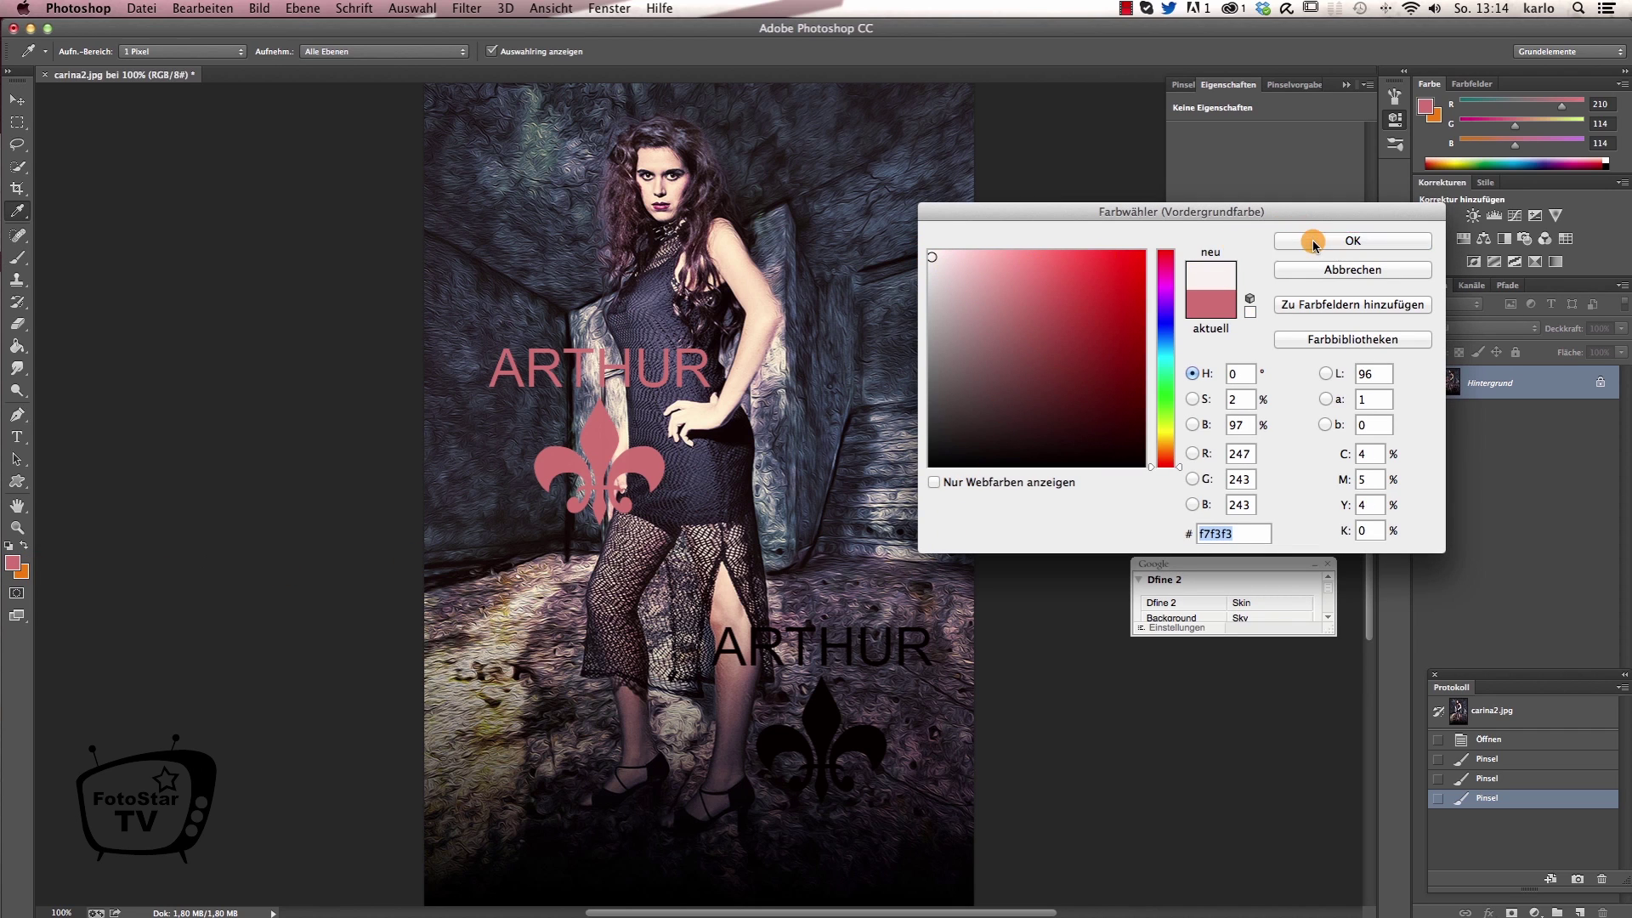
{"action": "left_click", "coordinate": [1309, 241]}
{"action": "left_click", "coordinate": [795, 238]}
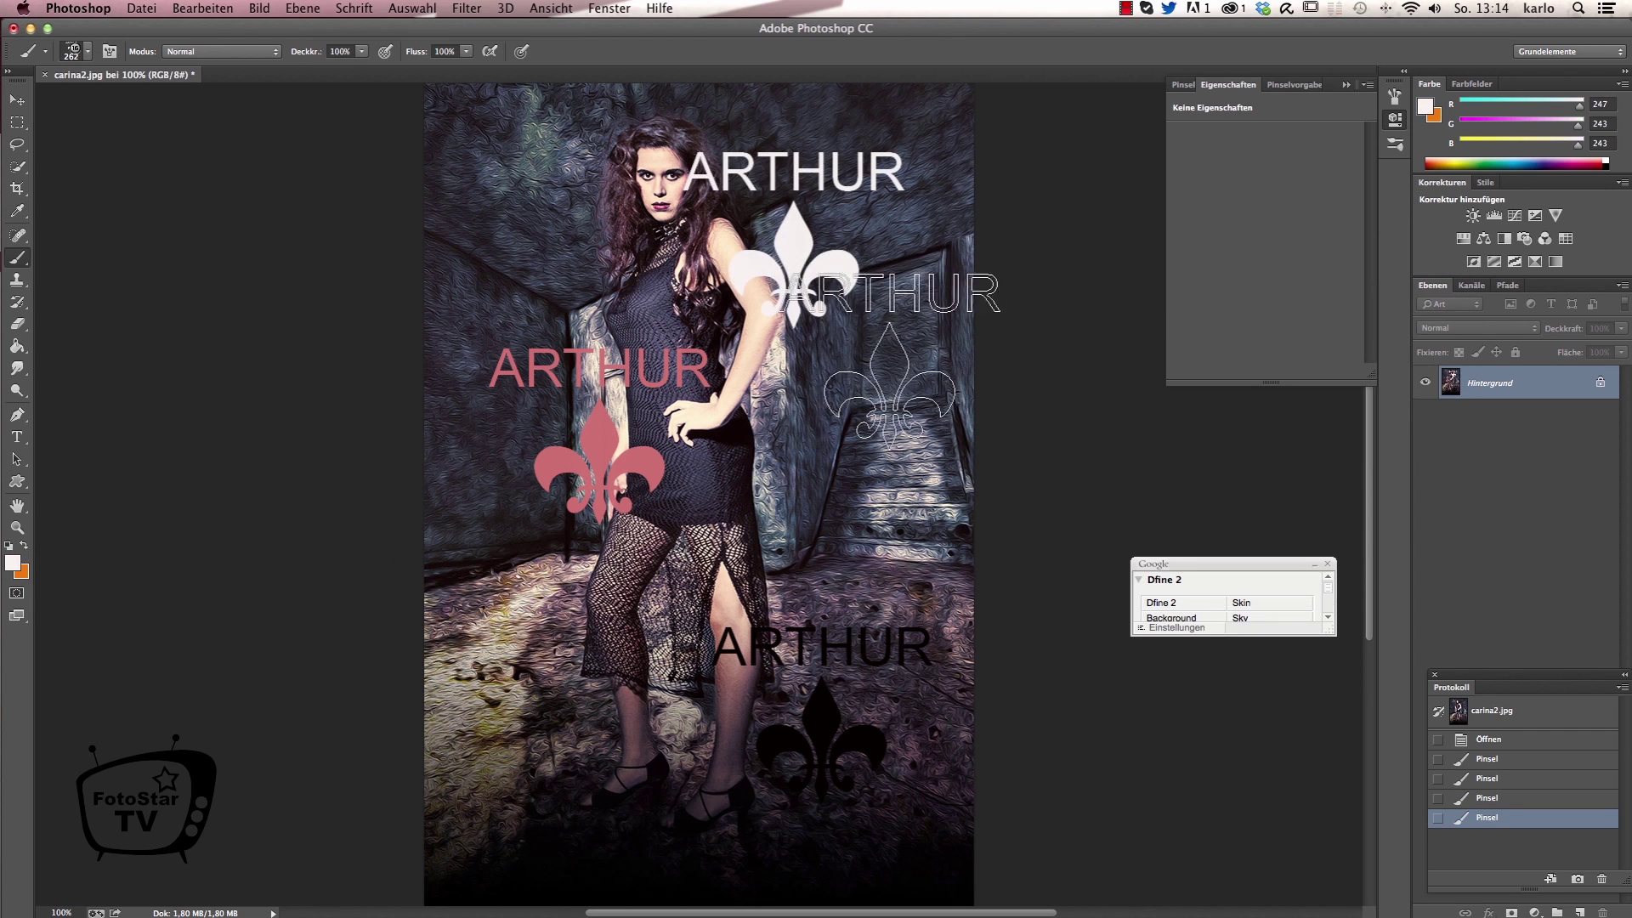
{"action": "left_click", "coordinate": [122, 79]}
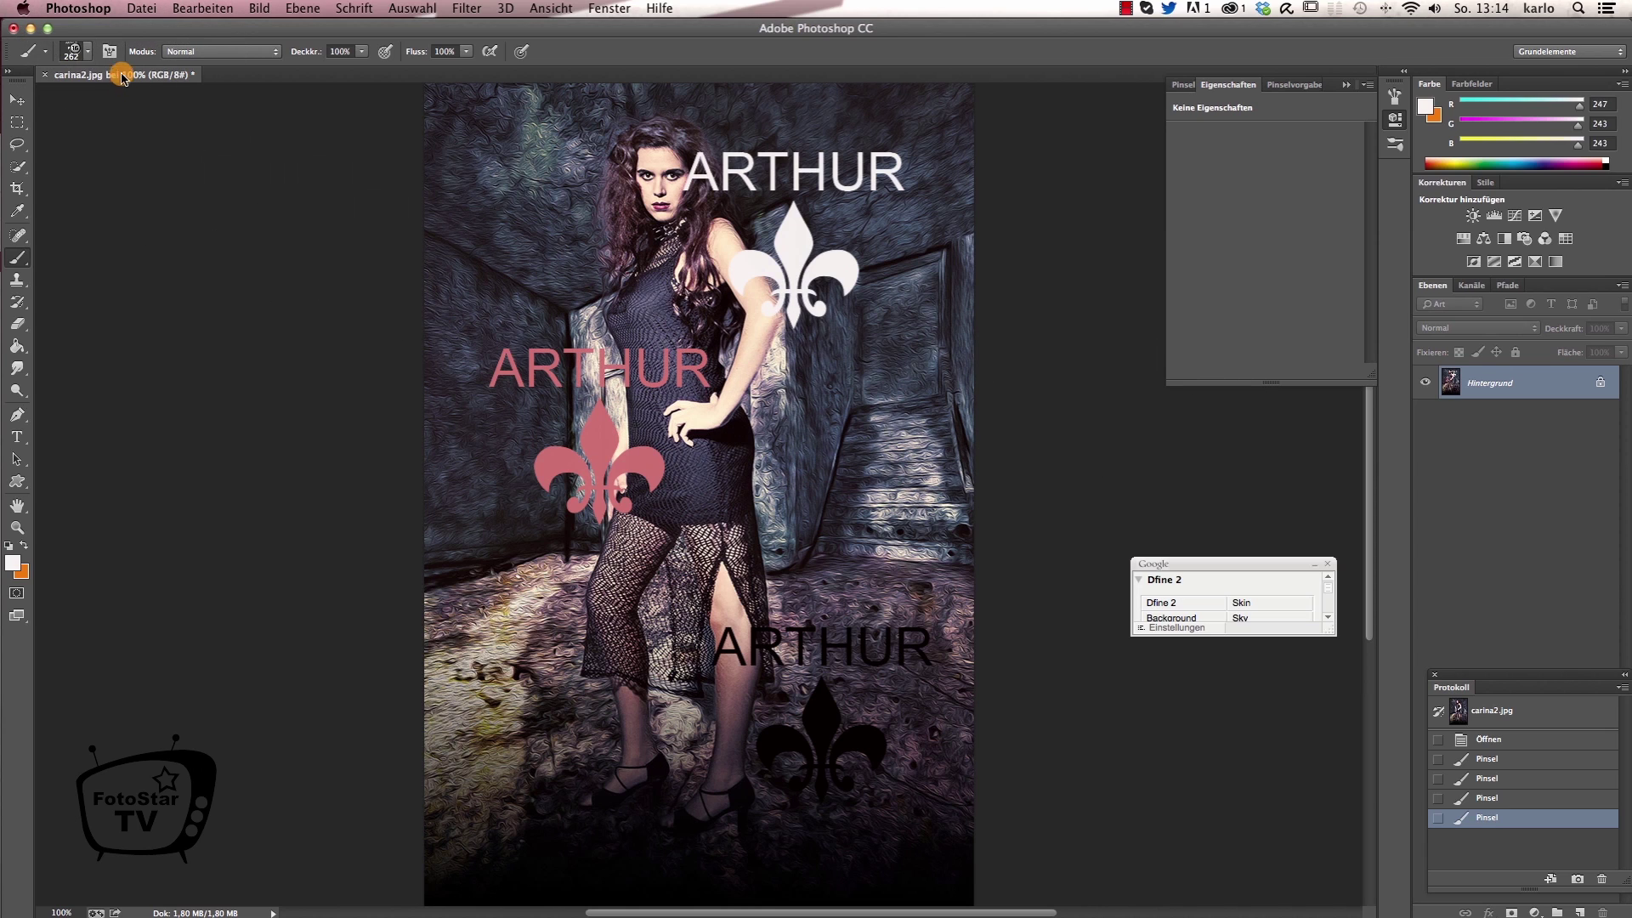
- Shrink the brush and stamp a tiny white logo left of her legs
{"action": "left_click", "coordinate": [88, 56]}
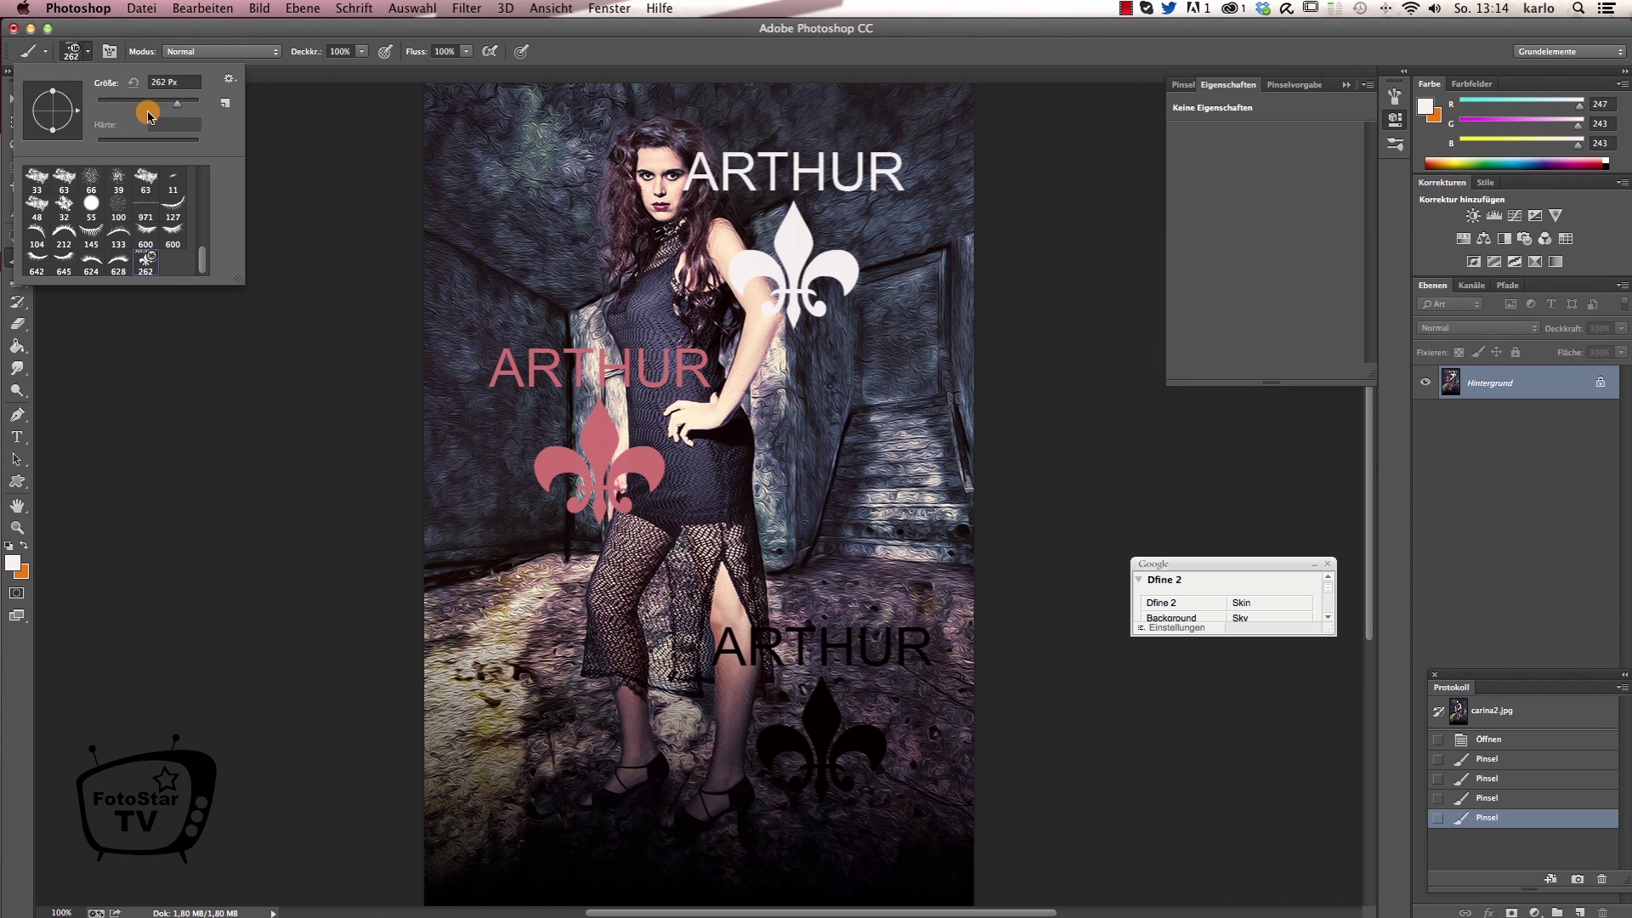
{"action": "left_click_drag", "start_coordinate": [180, 109], "coordinate": [141, 115]}
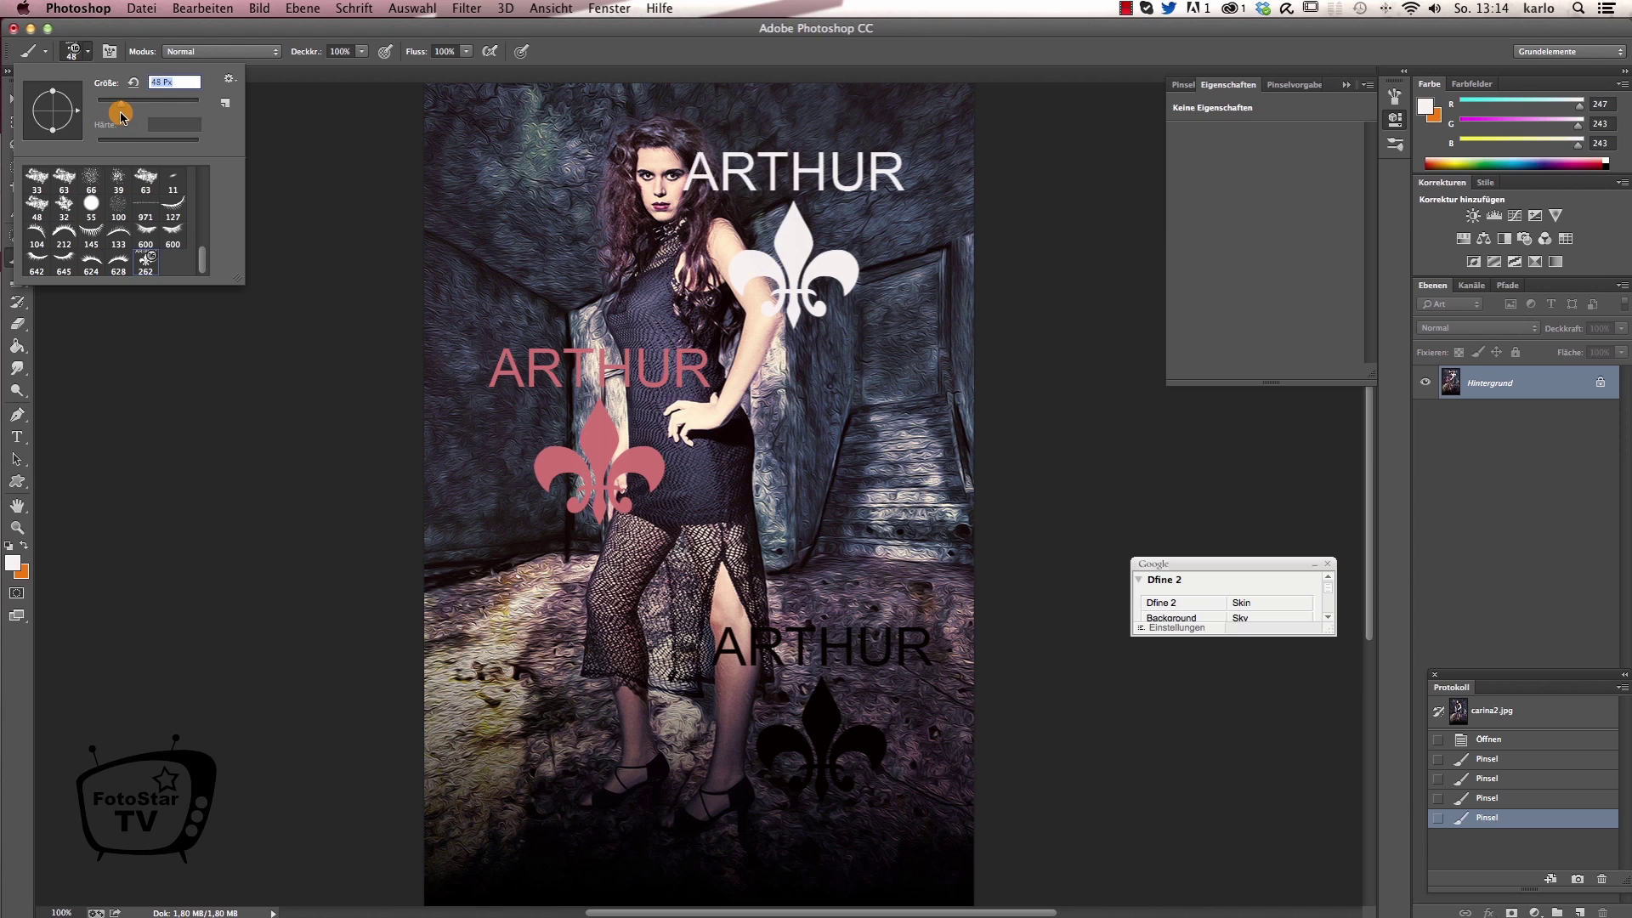
{"action": "left_click", "coordinate": [554, 602]}
{"action": "left_click", "coordinate": [473, 542]}
- Enlarge the brush to 187 px and stamp a white logo at the upper left
{"action": "left_click", "coordinate": [88, 55]}
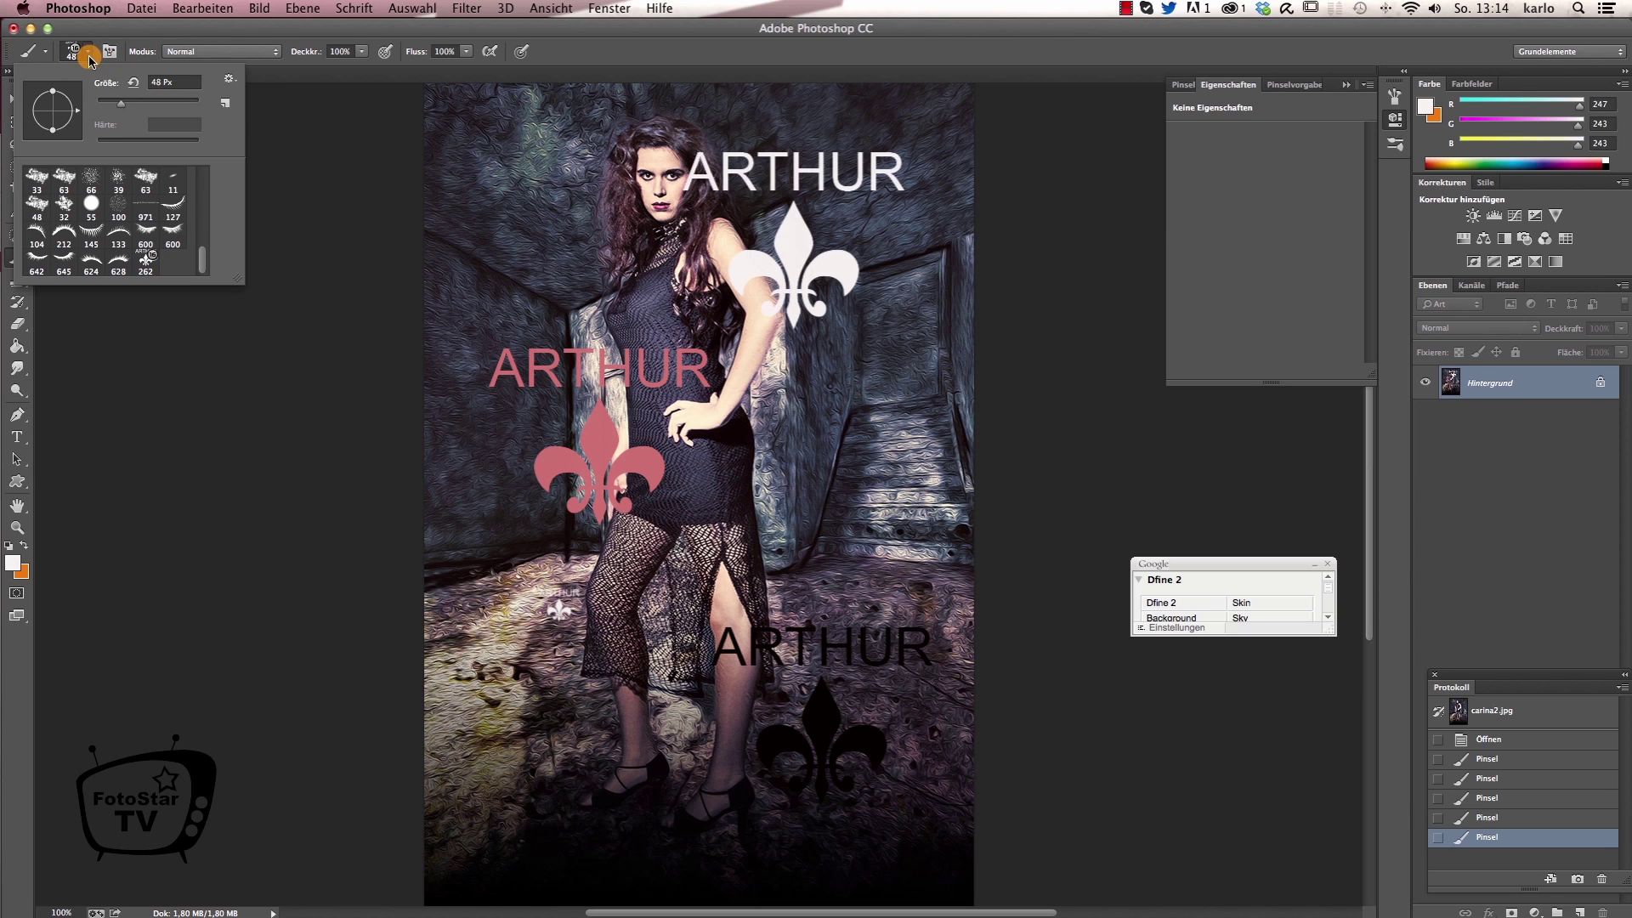
{"action": "left_click_drag", "start_coordinate": [124, 109], "coordinate": [170, 109]}
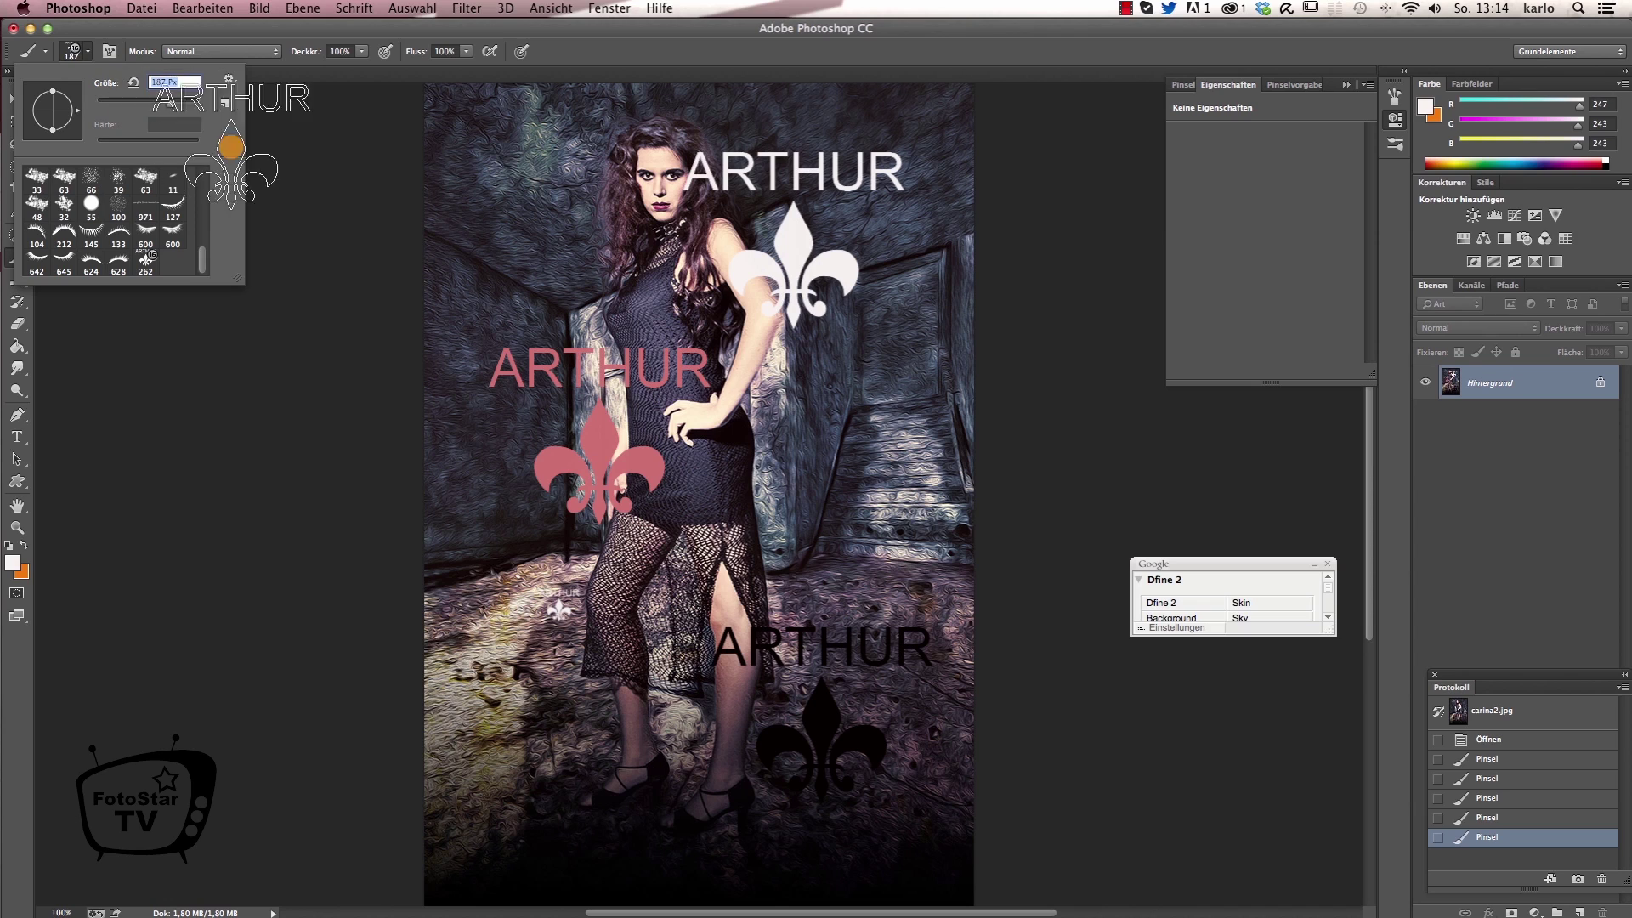
{"action": "key", "text": "Return"}
{"action": "left_click", "coordinate": [540, 192]}
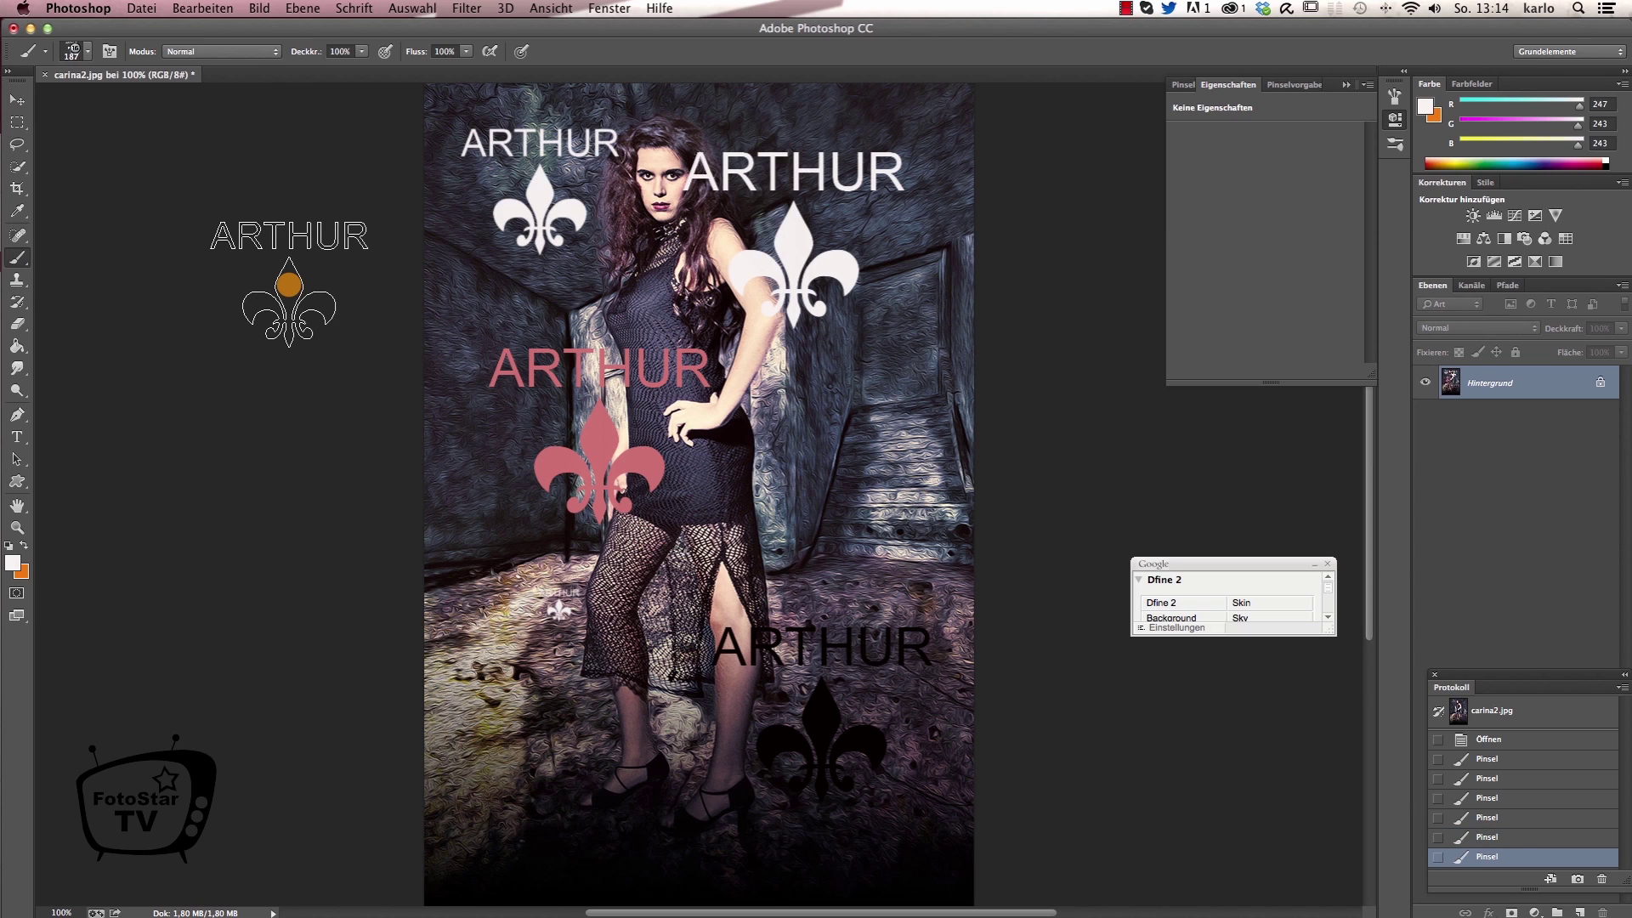